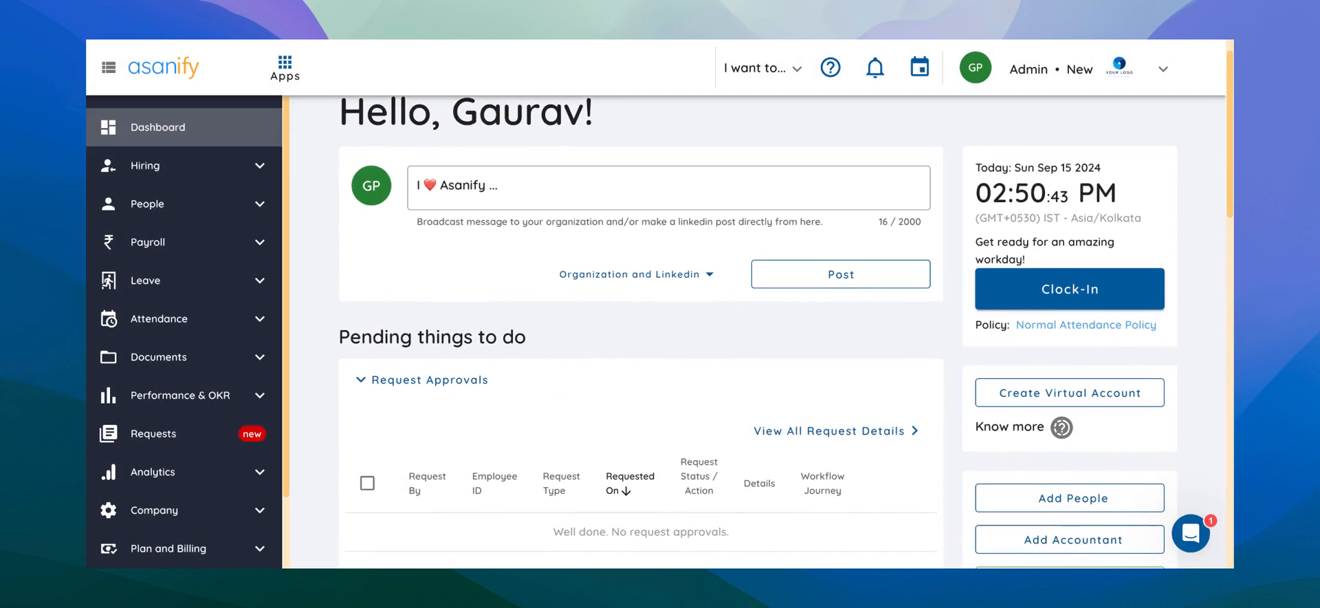
Open the Approvals page under Company settings.
scroll(641, 331, down, 1)
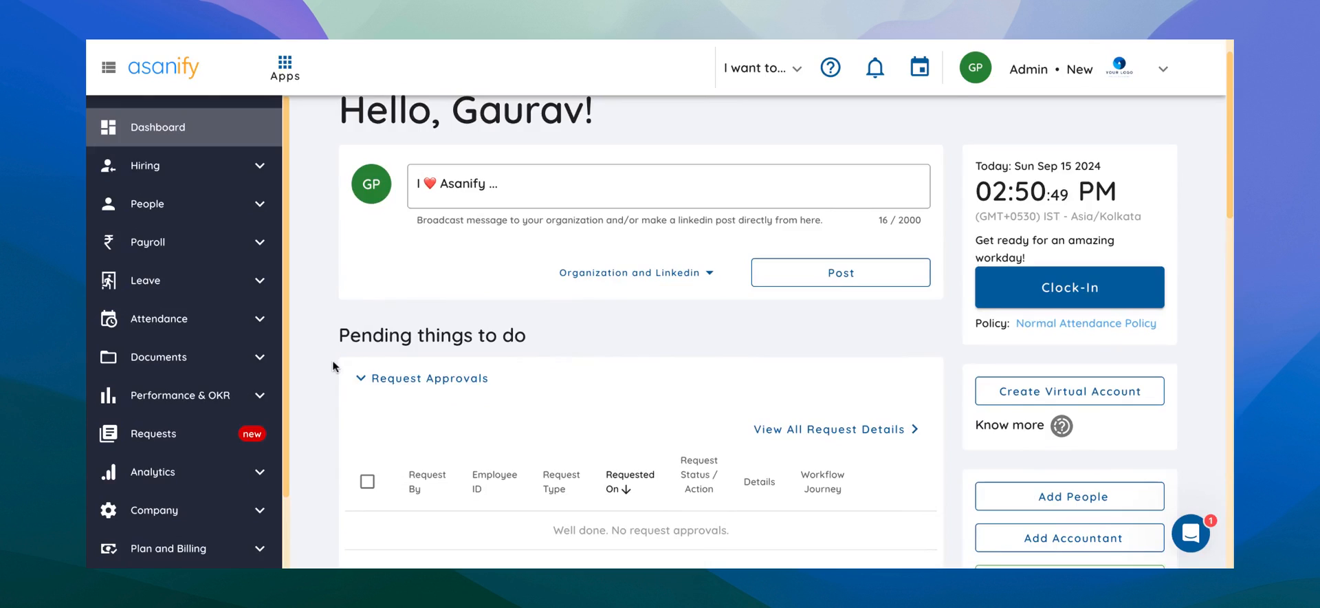
scroll(199, 413, down, 3)
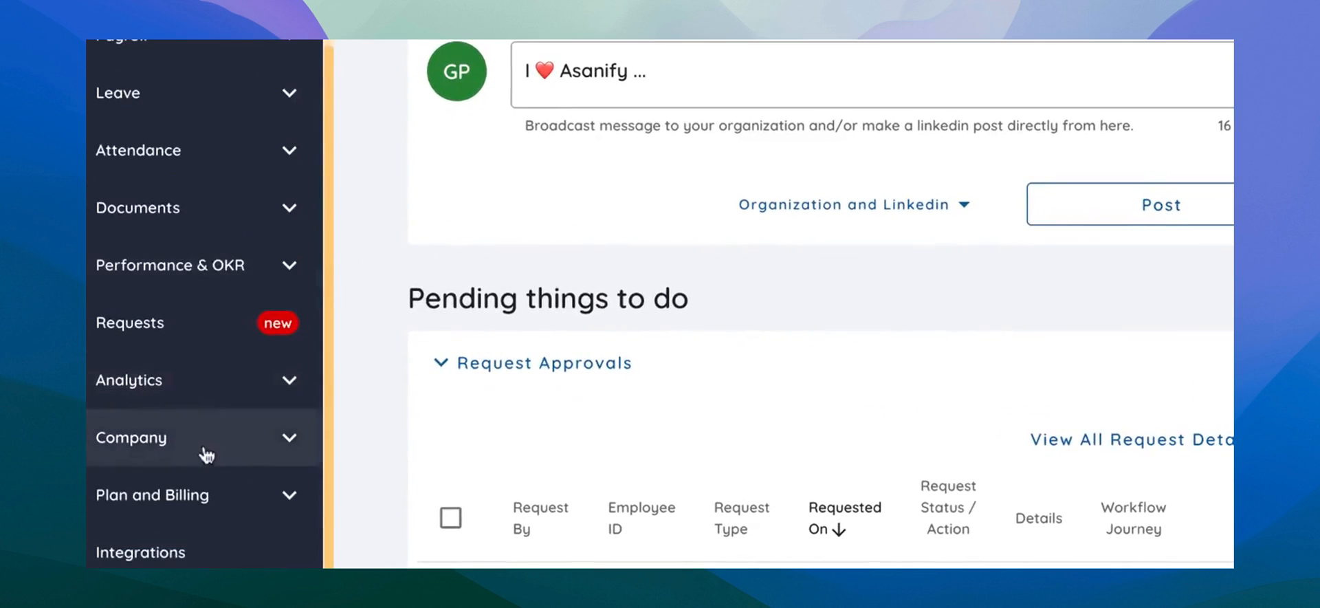
click(206, 454)
scroll(200, 440, down, 3)
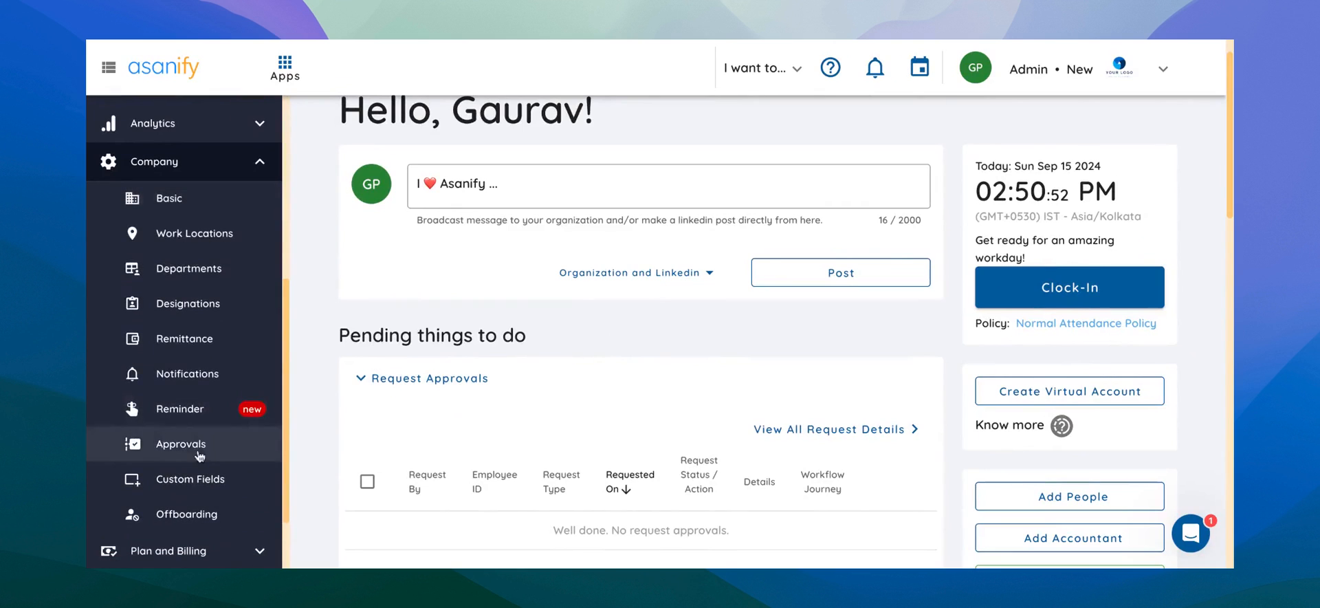
click(198, 452)
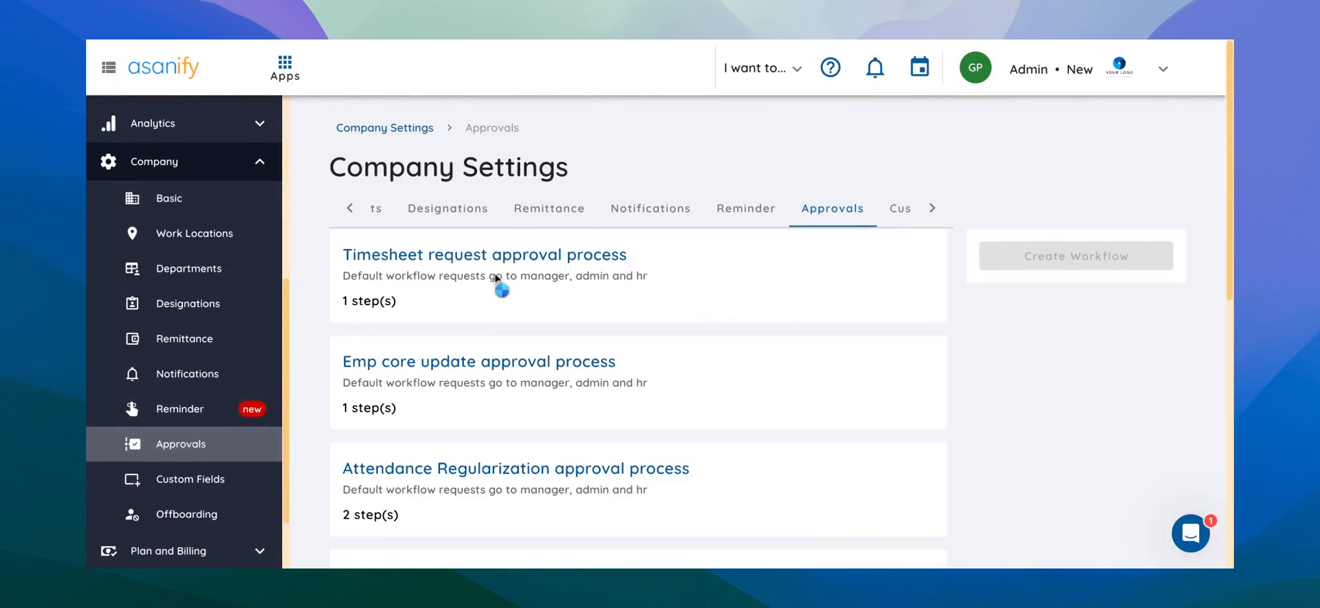
Browse the approval processes and open the Timesheet request approval process.
scroll(479, 397, down, 3)
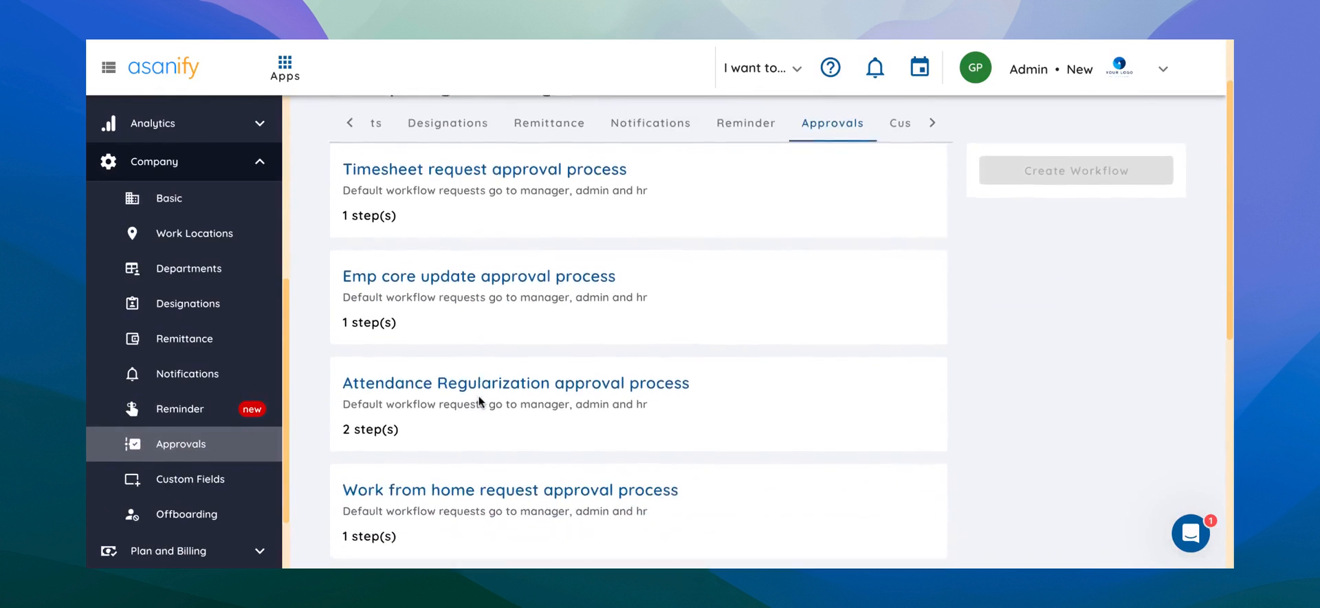
scroll(479, 401, down, 3)
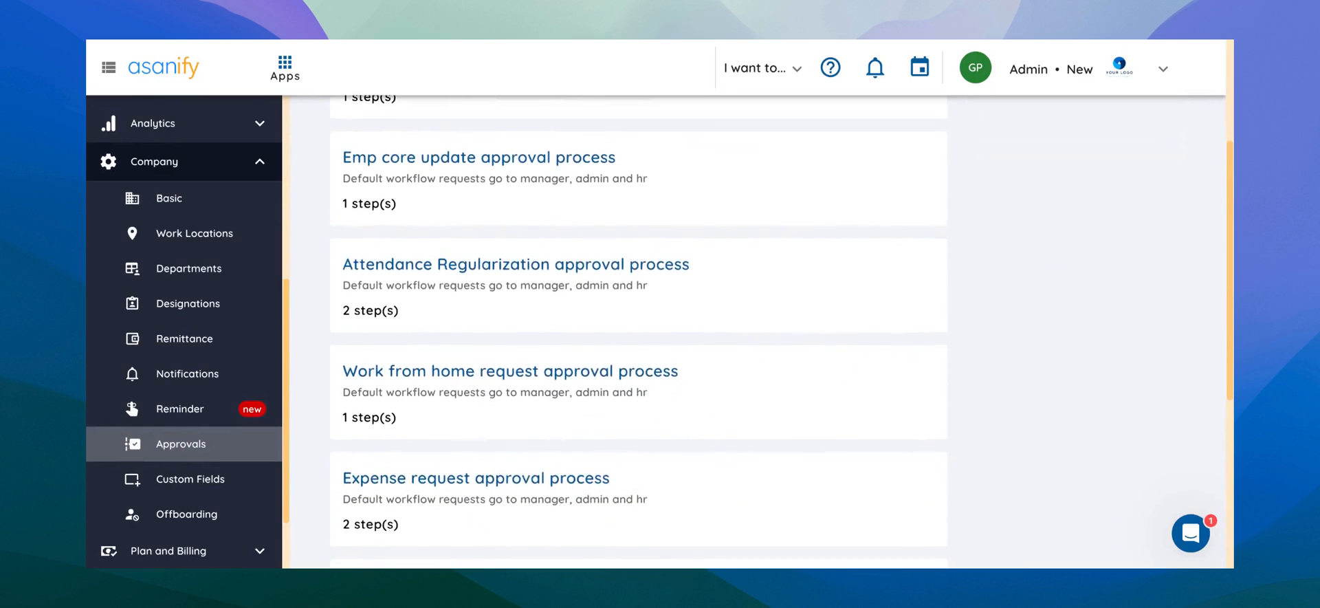
scroll(479, 401, down, 4)
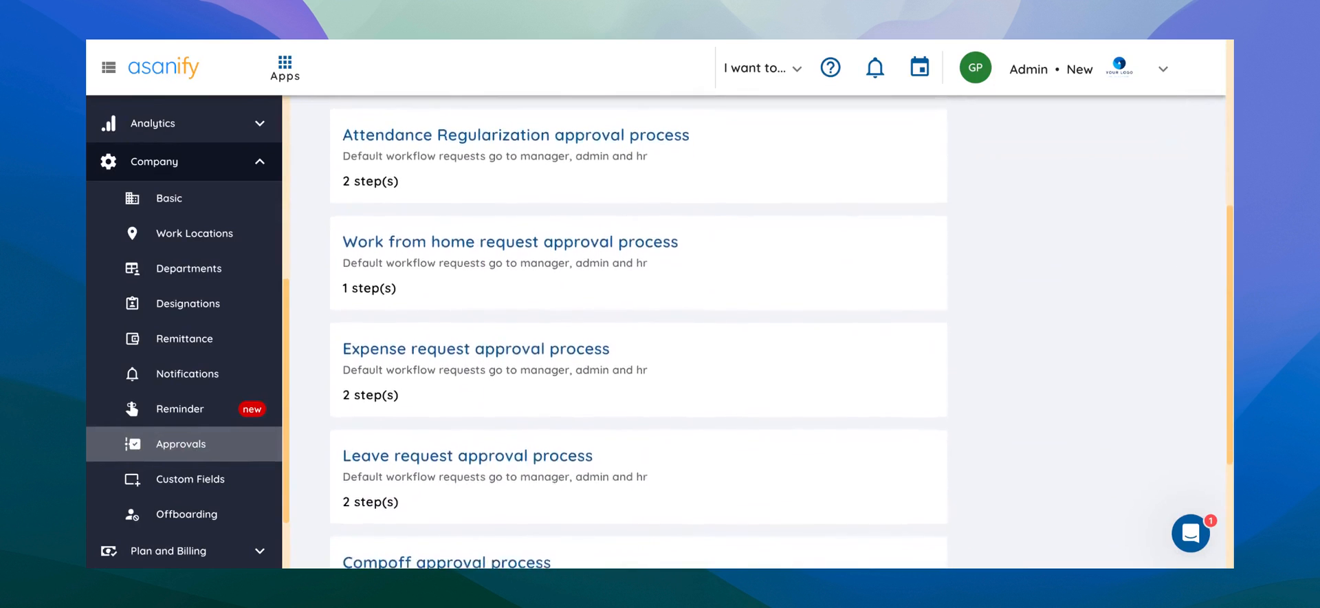
scroll(479, 401, up, 10)
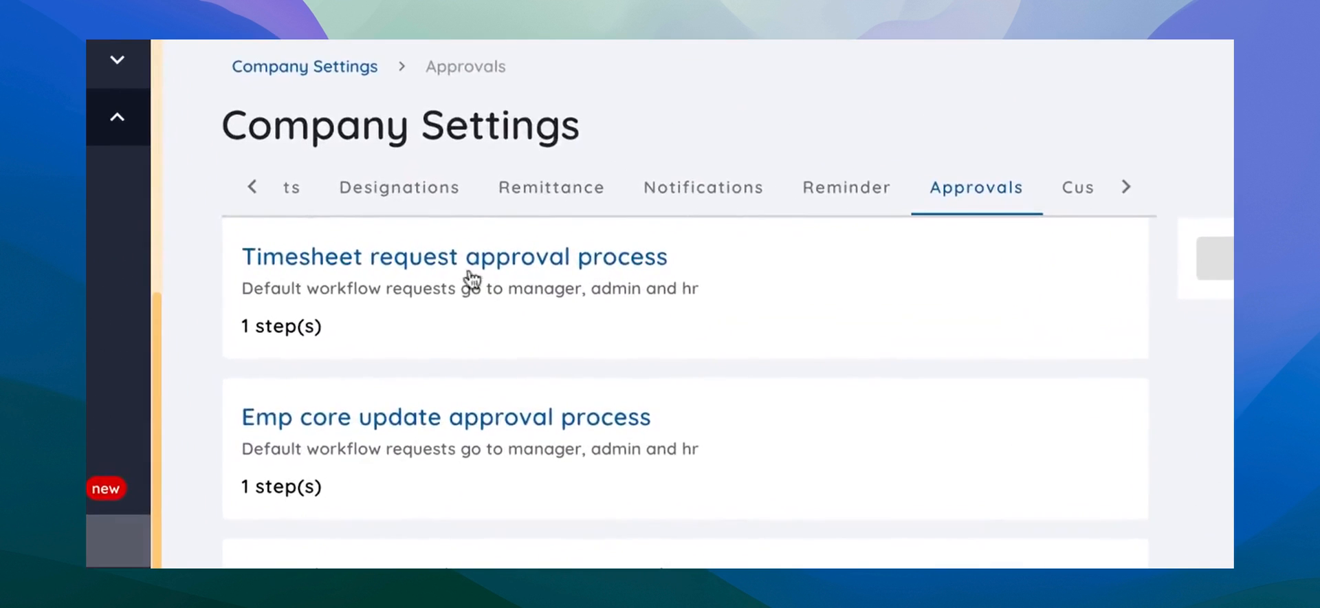
click(482, 264)
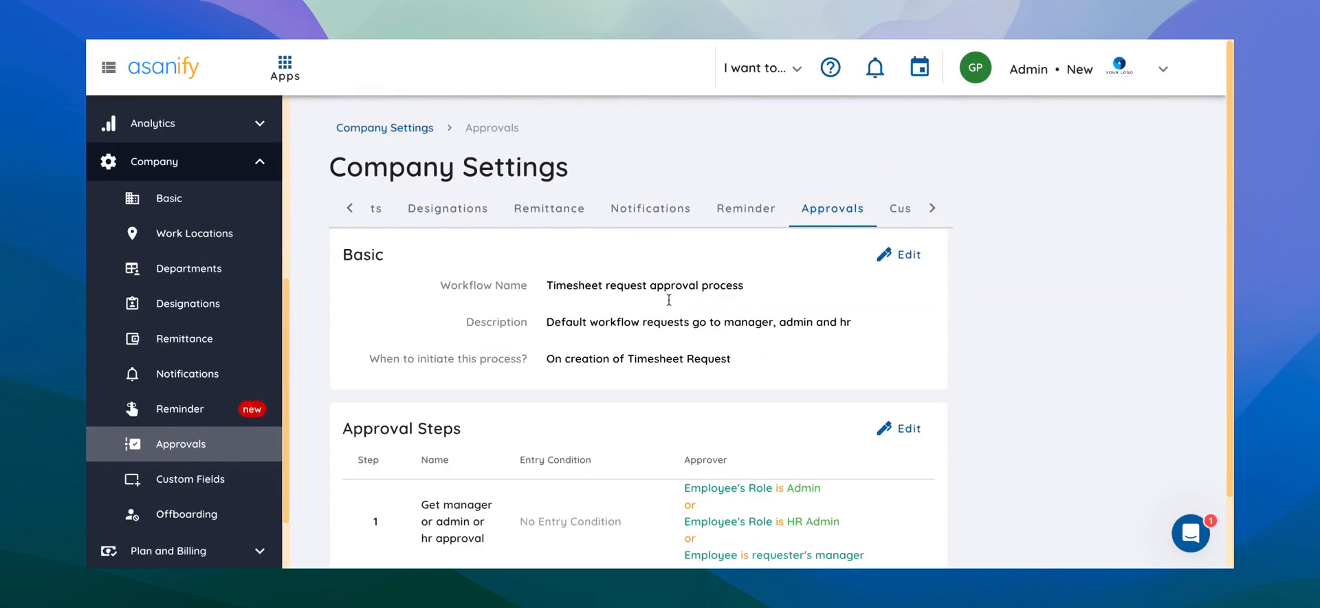
Edit the workflow's approval steps and add a new step named Admins (but not CEO).
scroll(669, 300, down, 2)
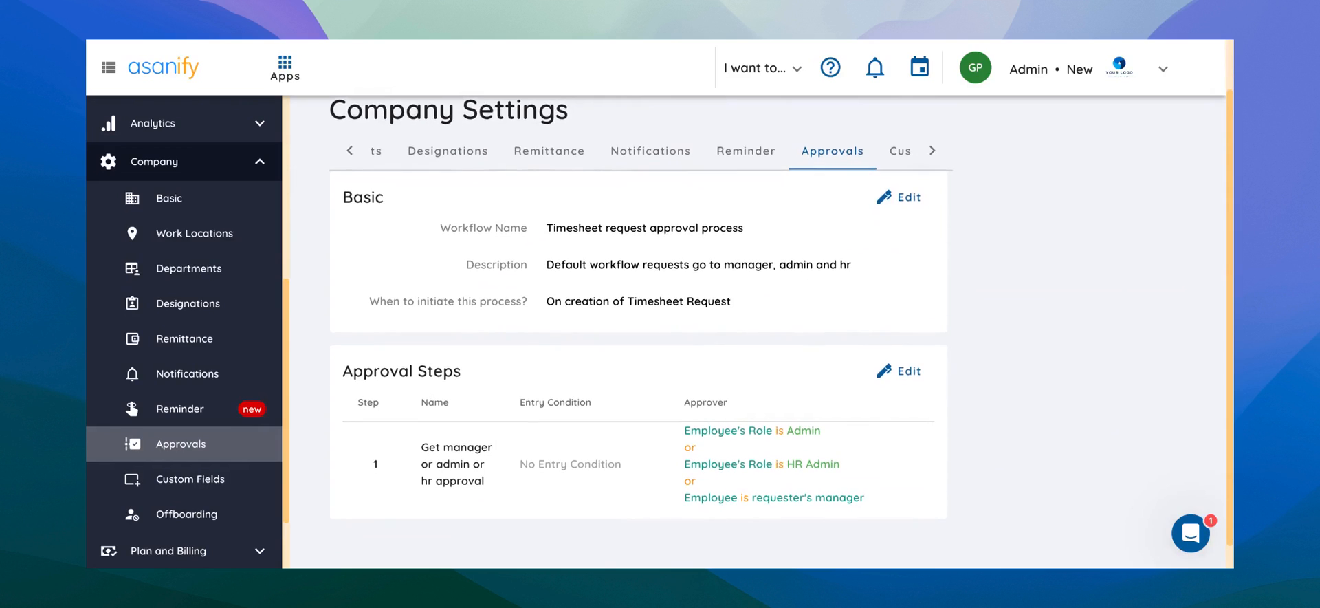
scroll(669, 300, down, 1)
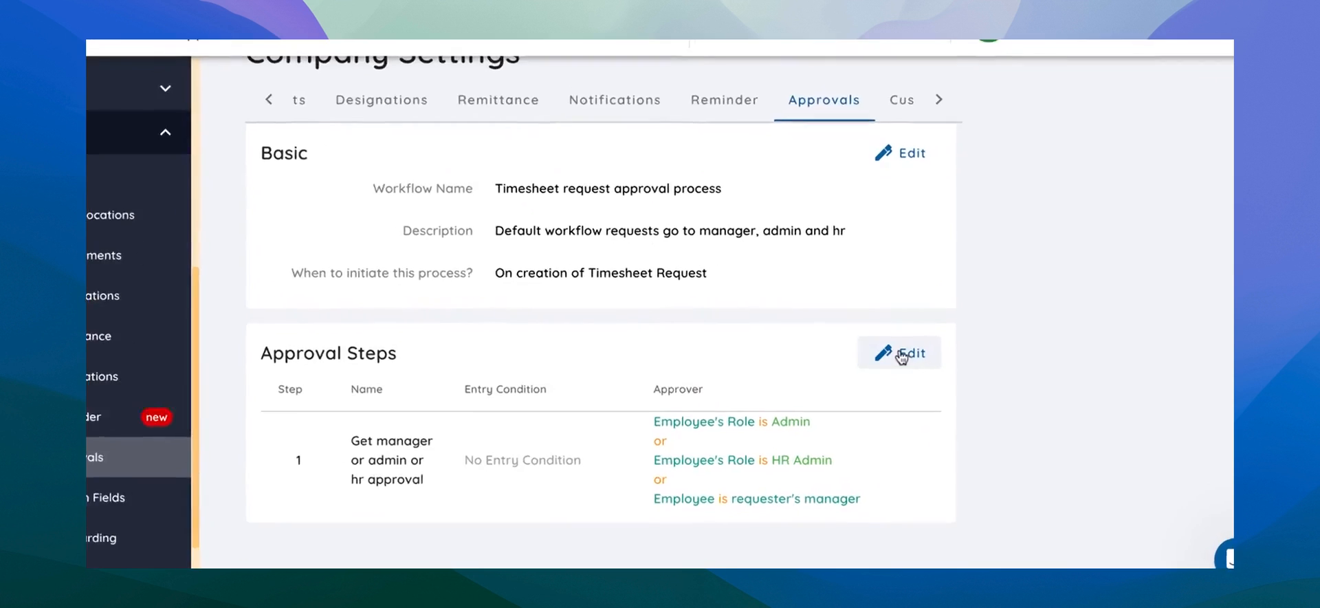
click(901, 355)
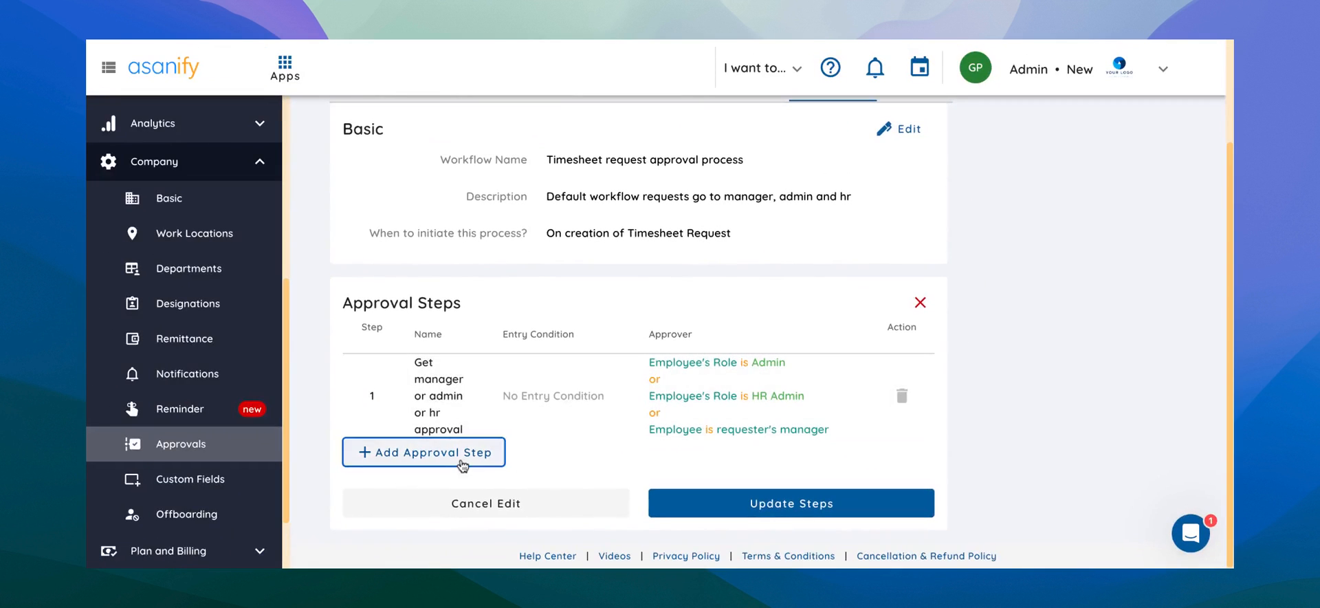
click(481, 452)
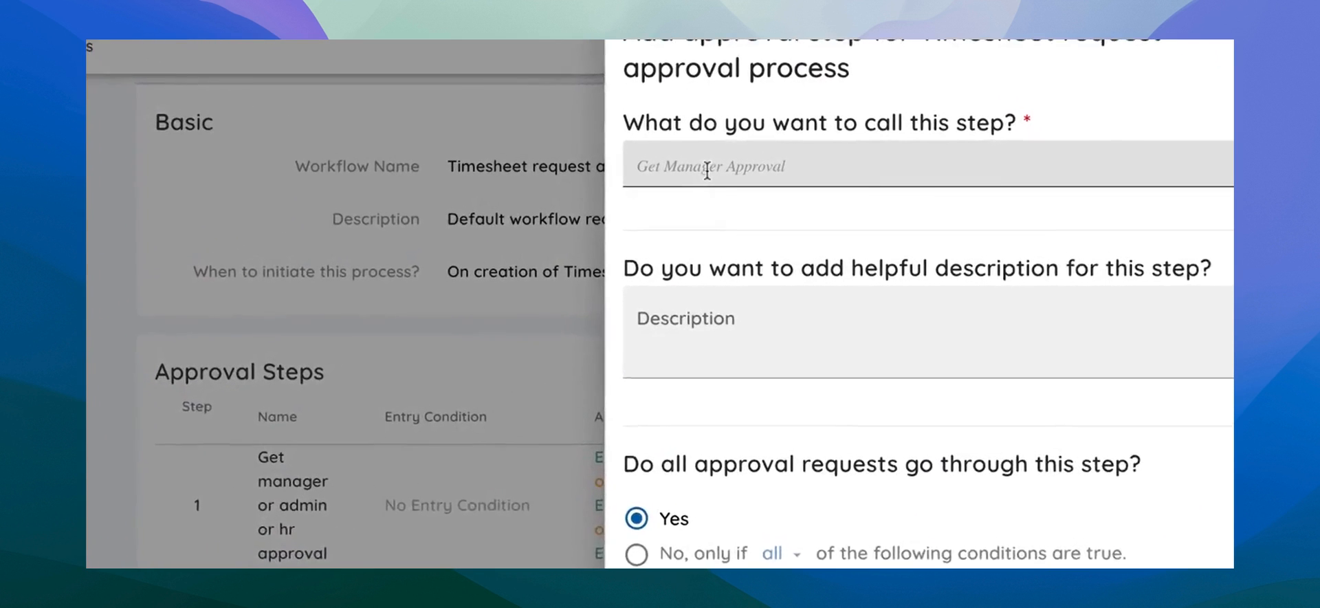
click(725, 165)
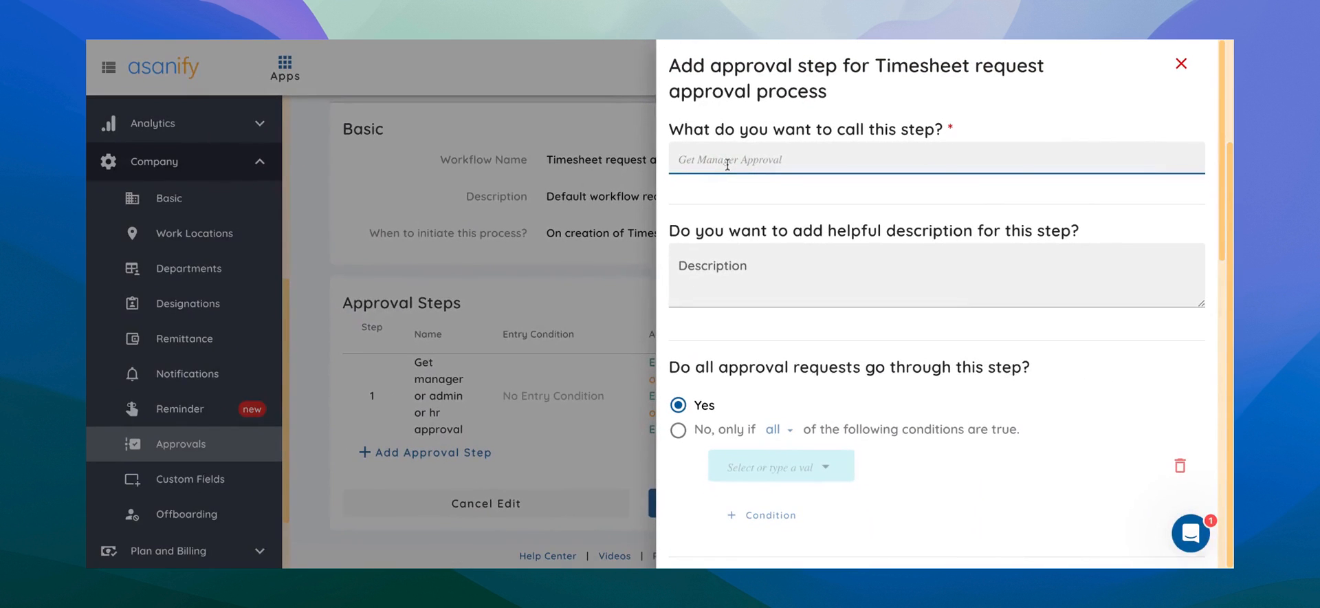
text(Admins (but not CEO)
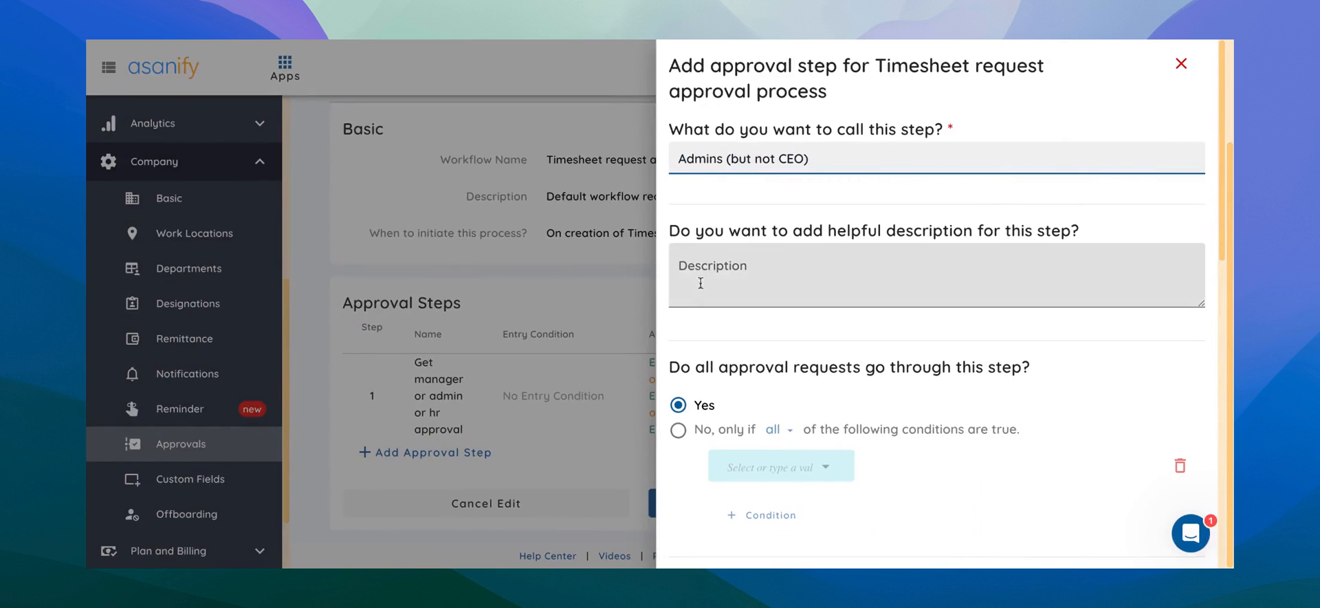
Set the step's approver condition to Employee's Role equal to Admin.
scroll(699, 294, down, 1)
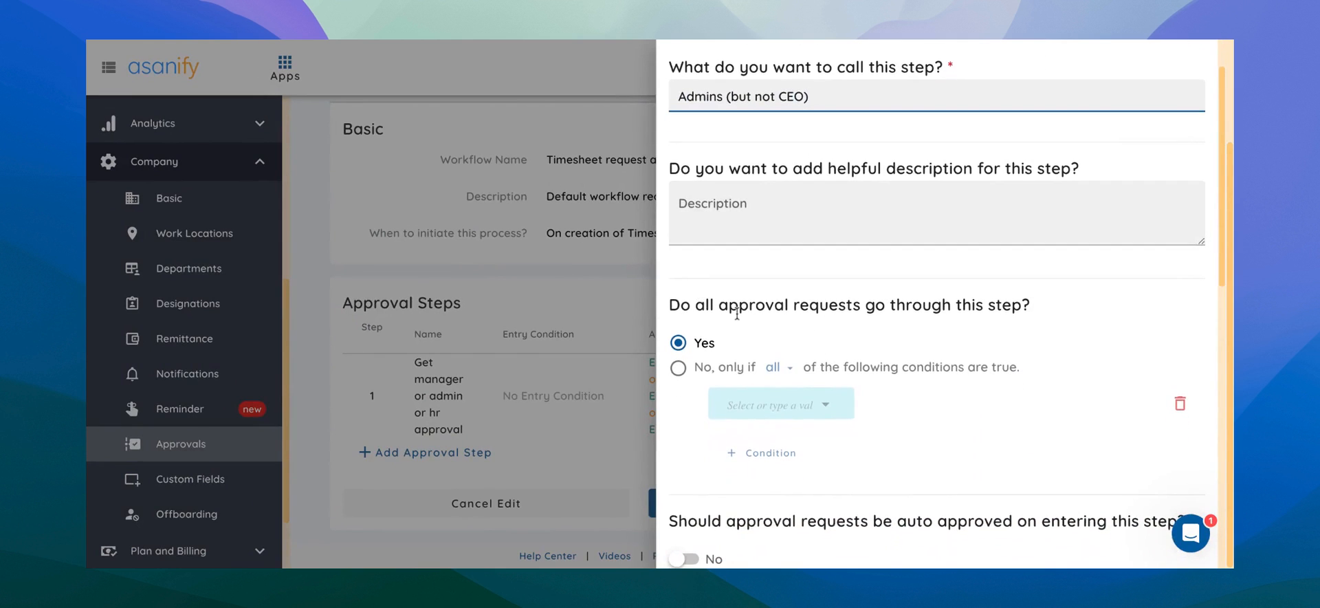
scroll(765, 313, down, 4)
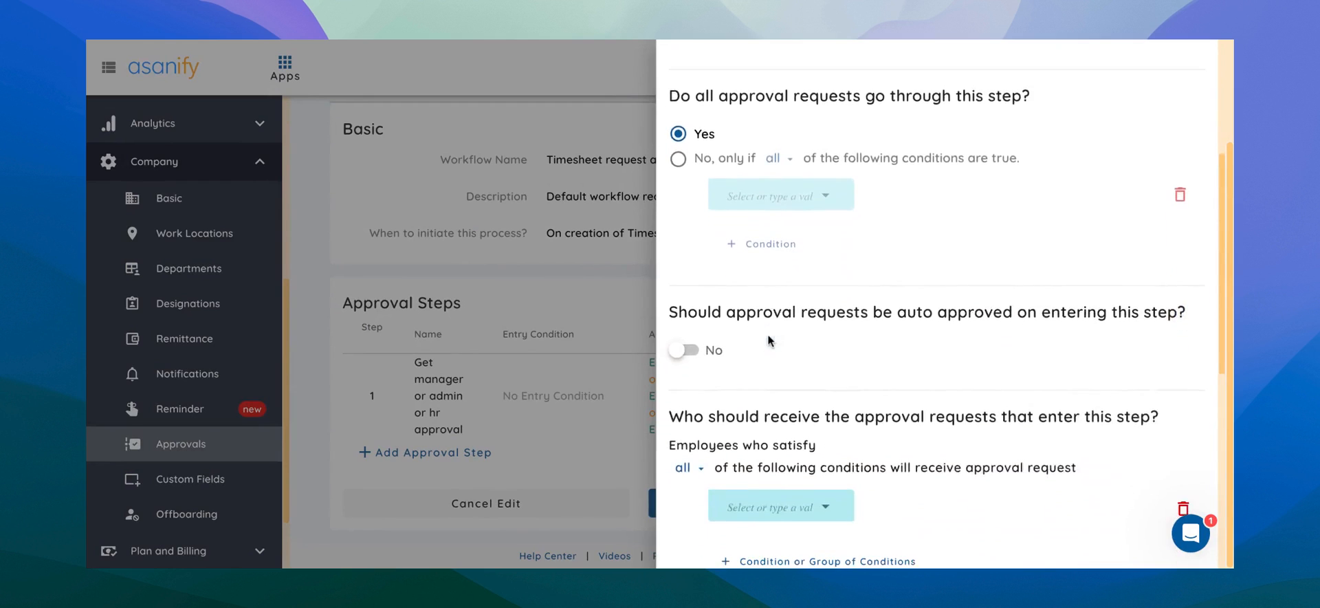
scroll(765, 374, down, 3)
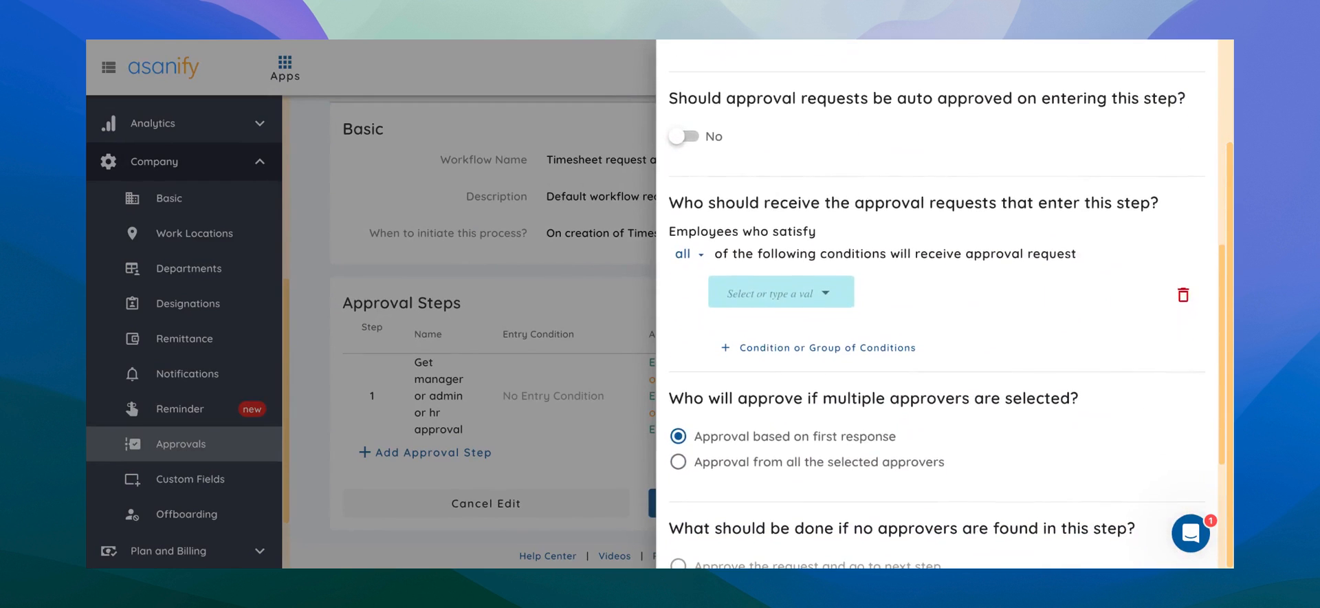
scroll(749, 264, down, 1)
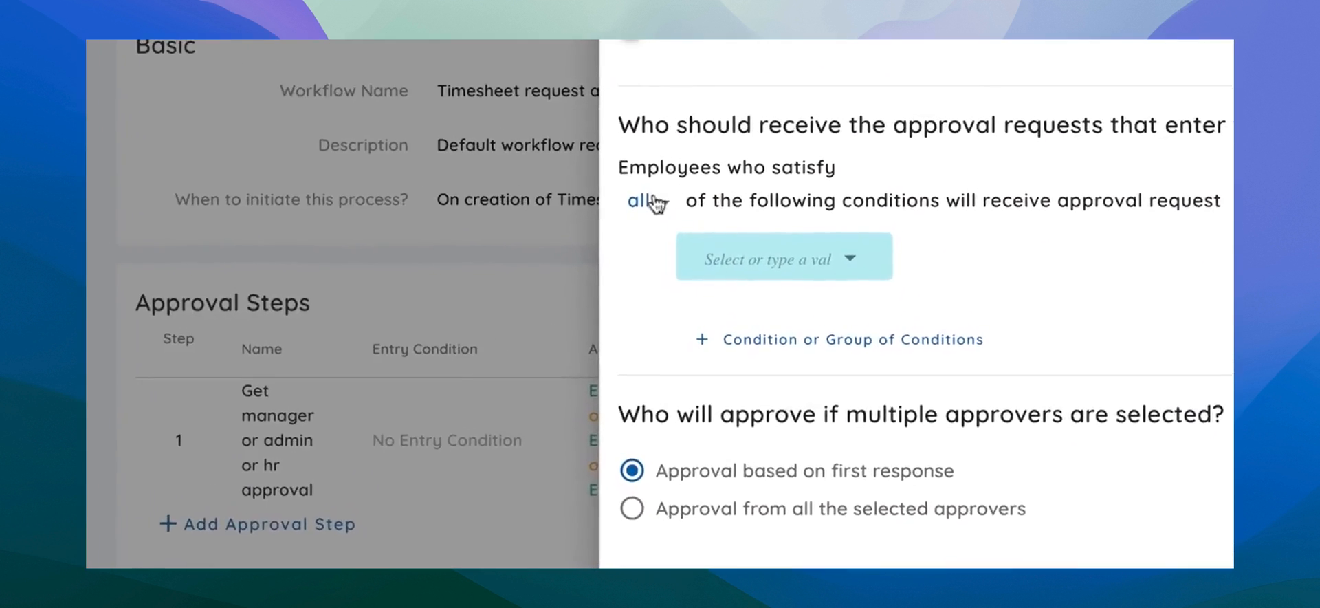
click(762, 266)
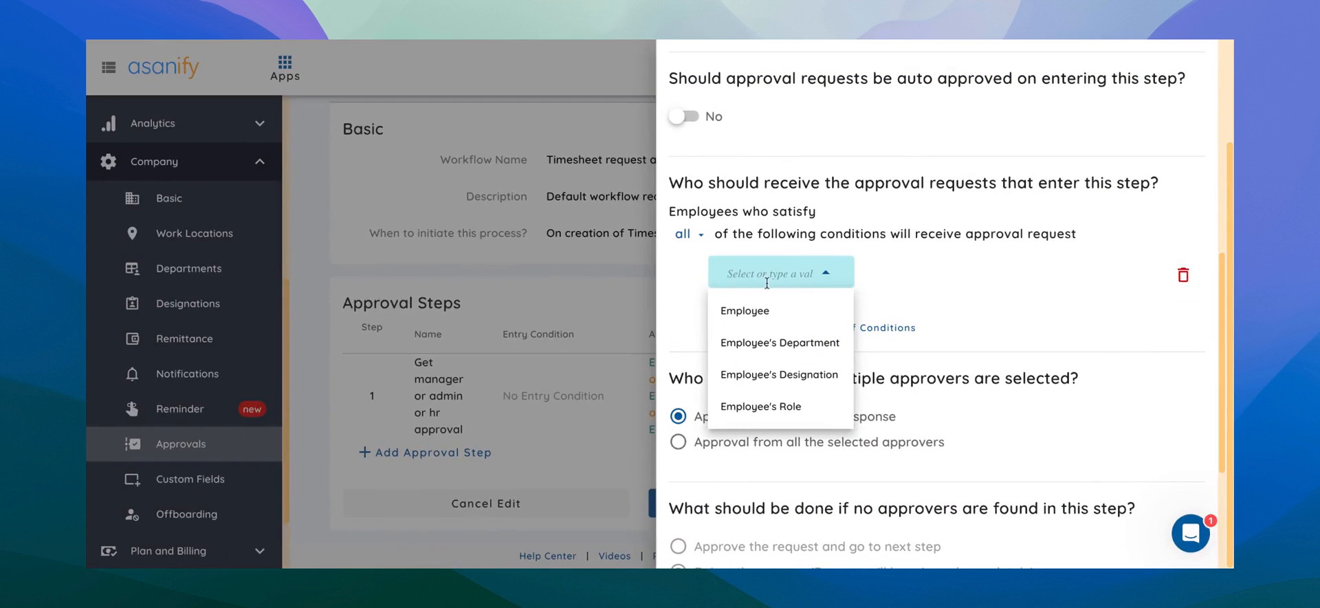
click(749, 408)
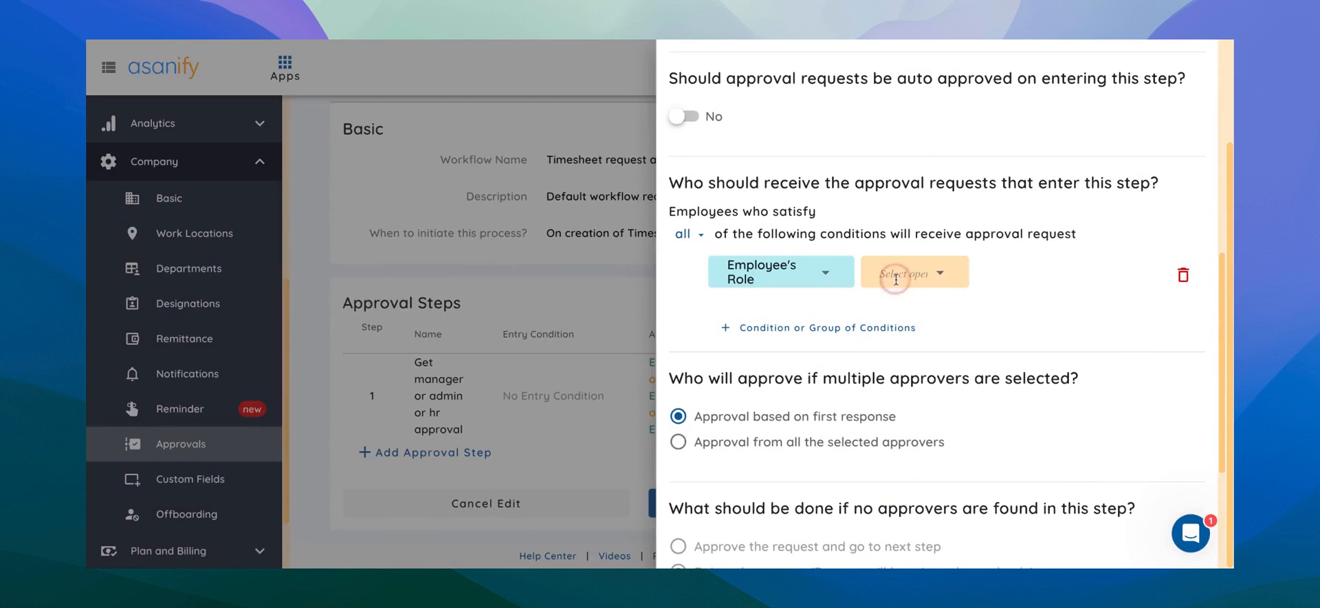
click(894, 273)
click(897, 311)
click(995, 273)
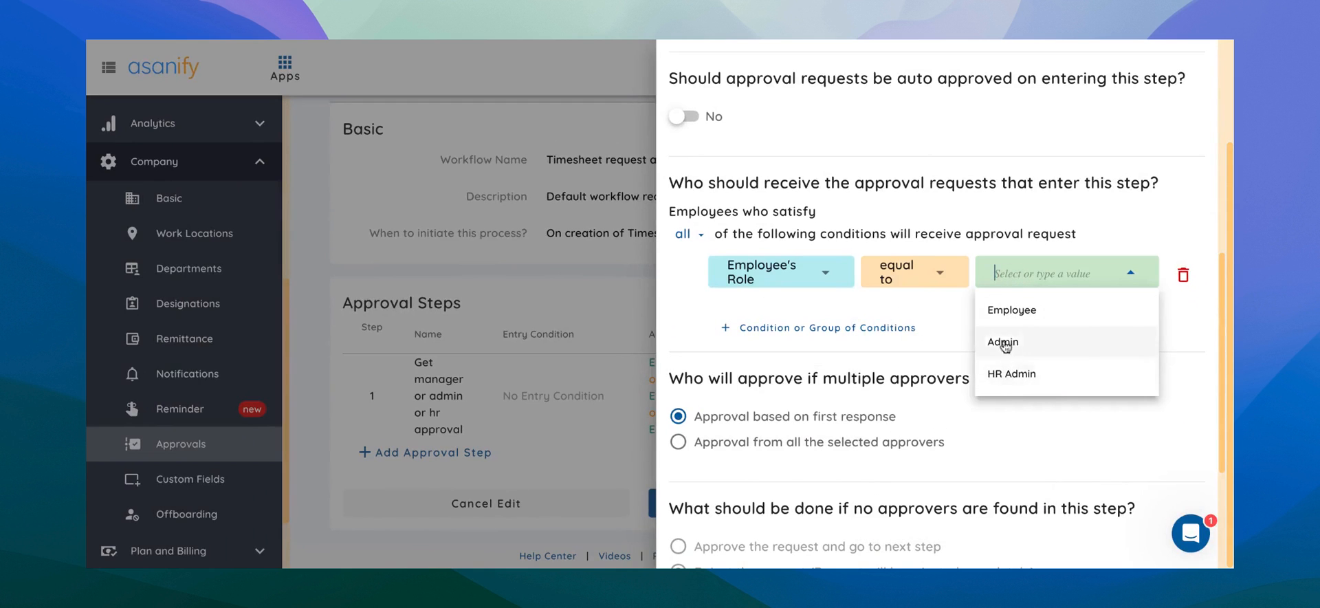
click(1007, 341)
Add an All (And) condition group requiring Employee's Designation not equal to Founder / CEO.
click(828, 328)
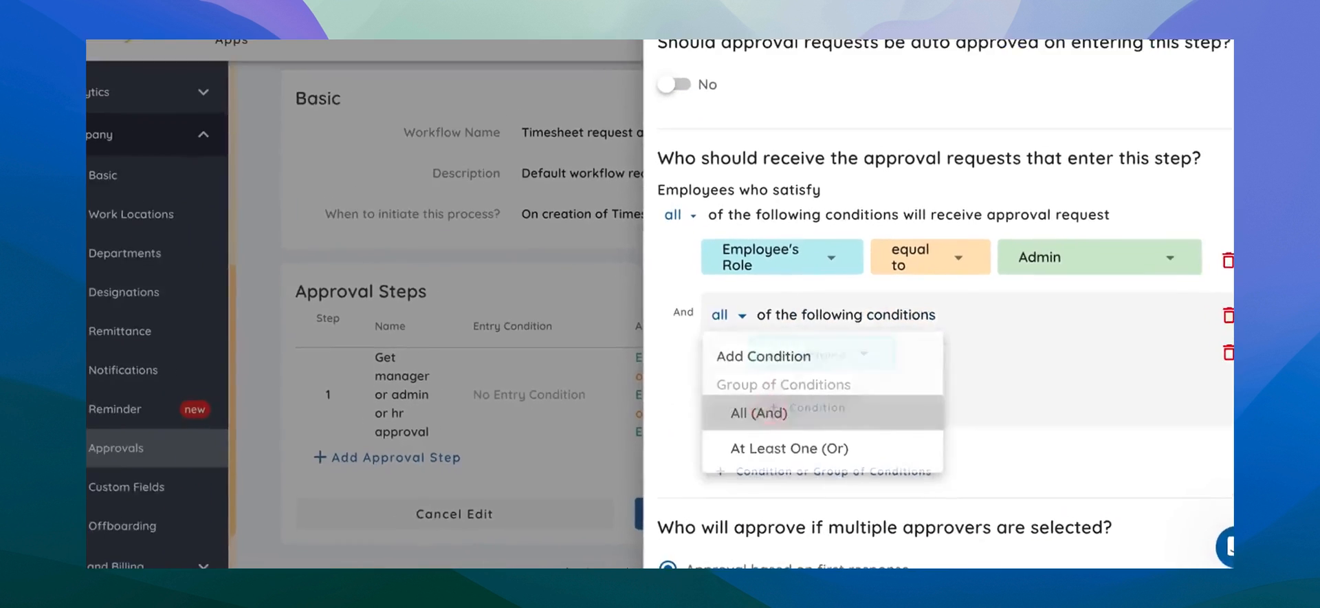
click(769, 416)
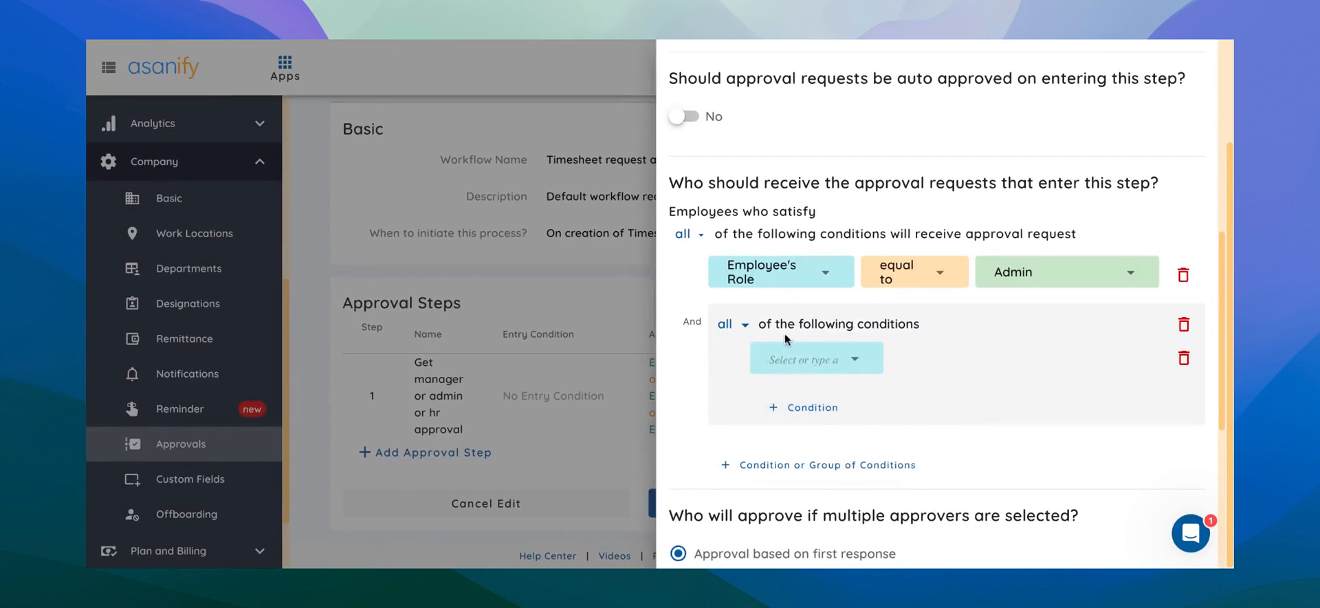
click(787, 360)
click(788, 464)
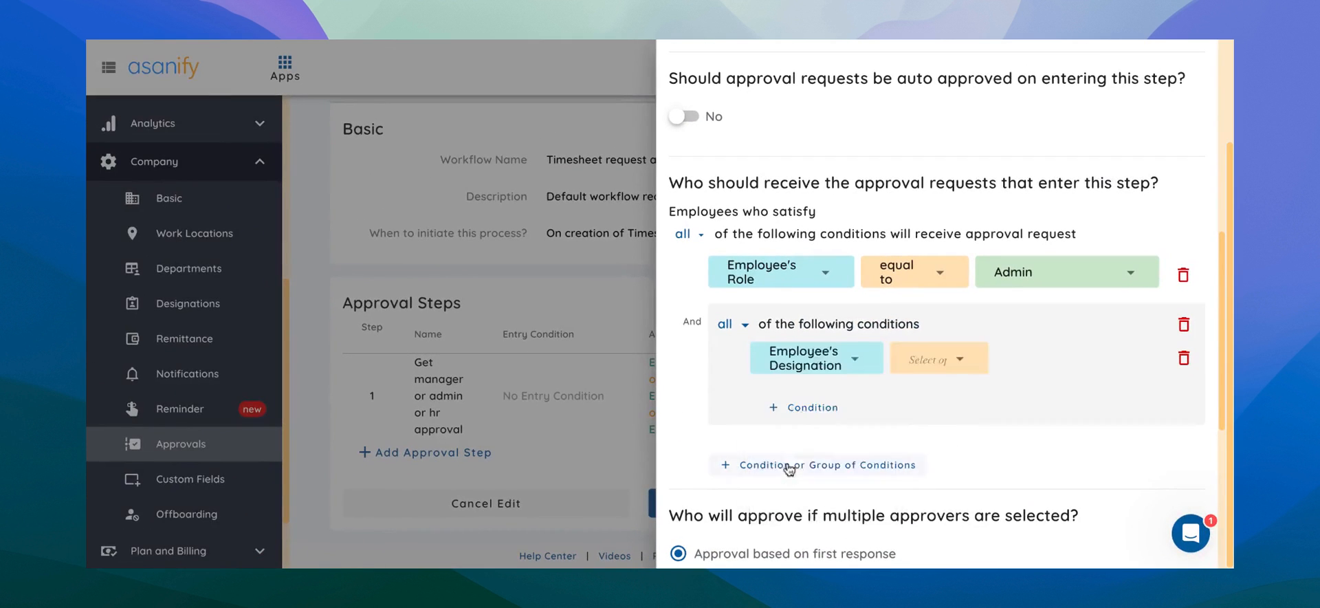
click(923, 358)
click(928, 374)
click(1010, 360)
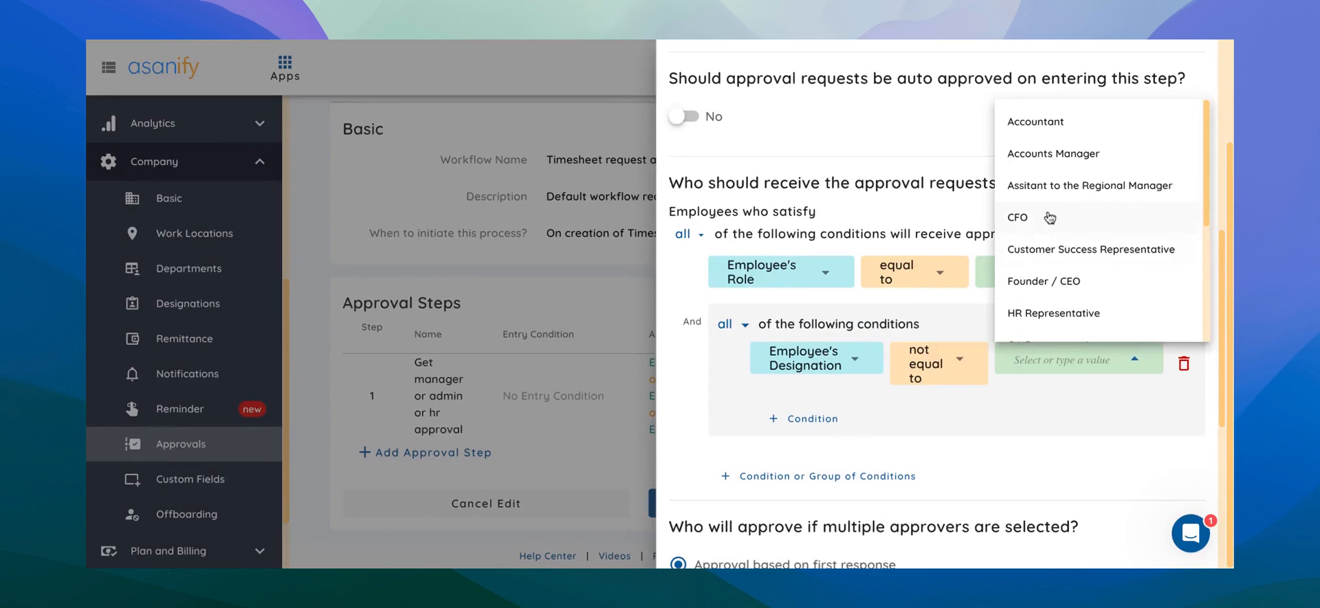
click(1043, 288)
Add the configured approval step to the workflow.
scroll(947, 410, down, 1)
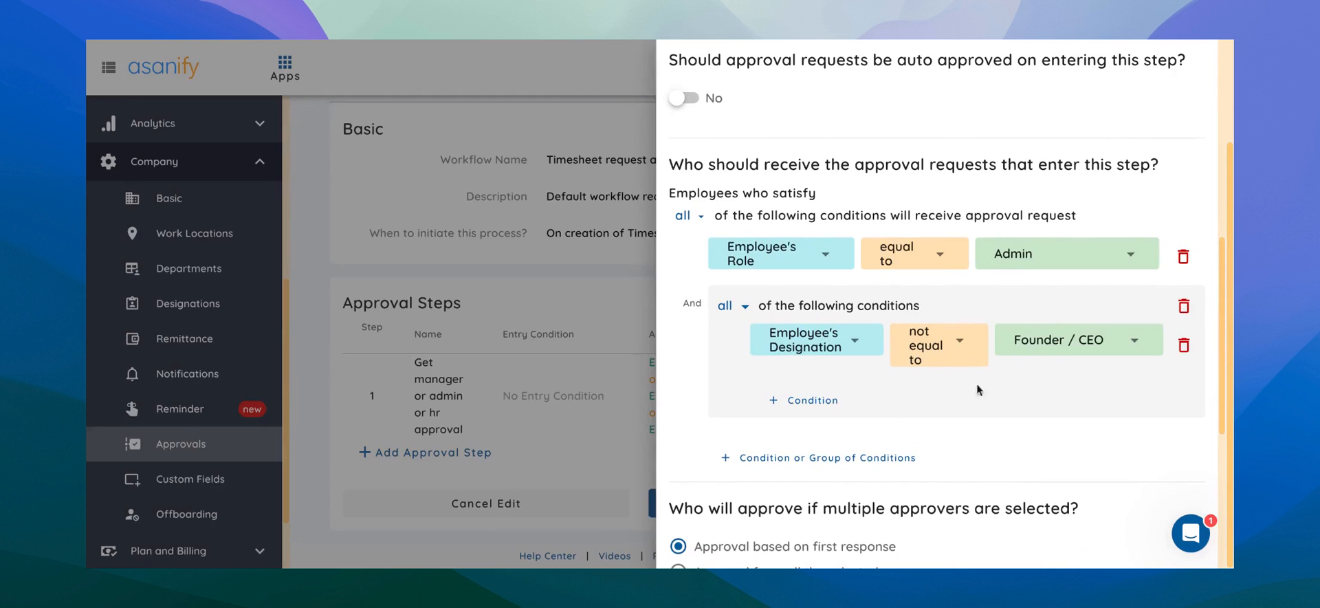
scroll(1004, 397, down, 2)
scroll(1004, 399, down, 5)
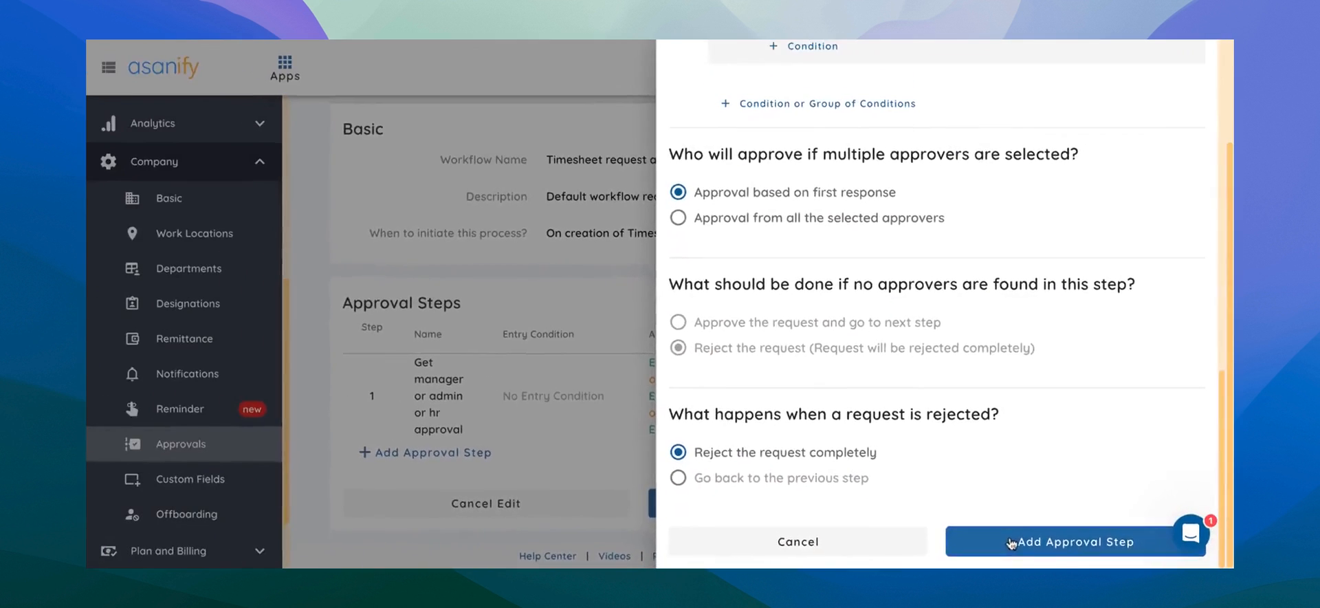
click(1020, 555)
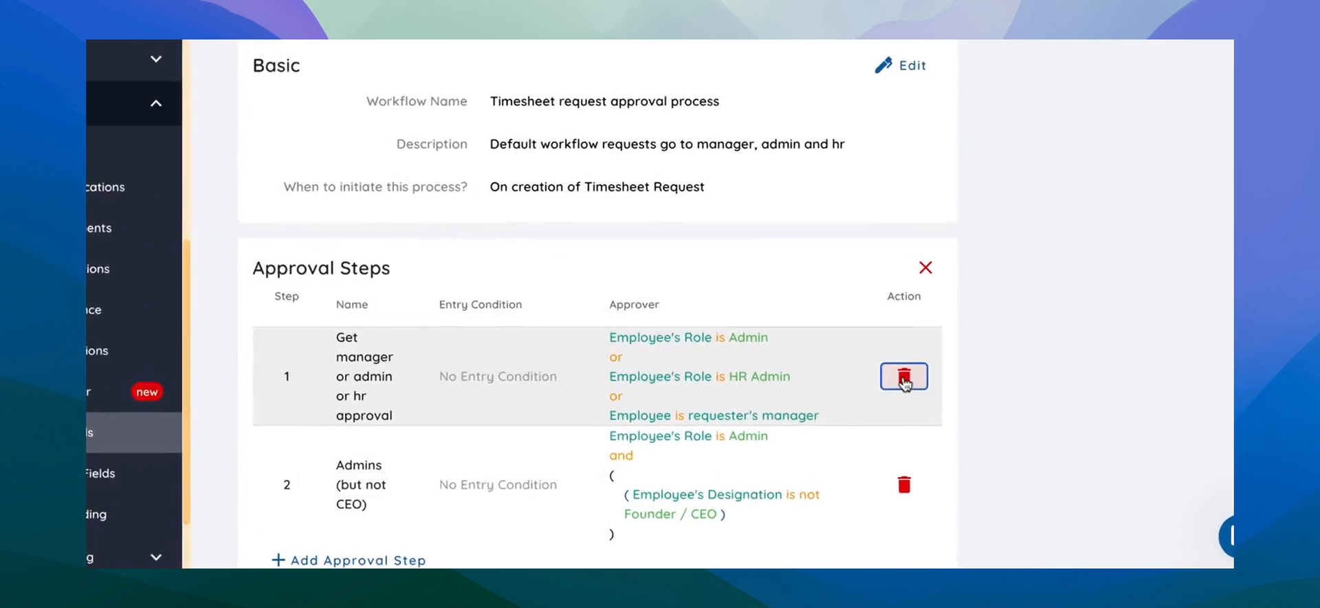
Delete the original Get manager or admin or hr approval step and save the updated steps.
click(902, 396)
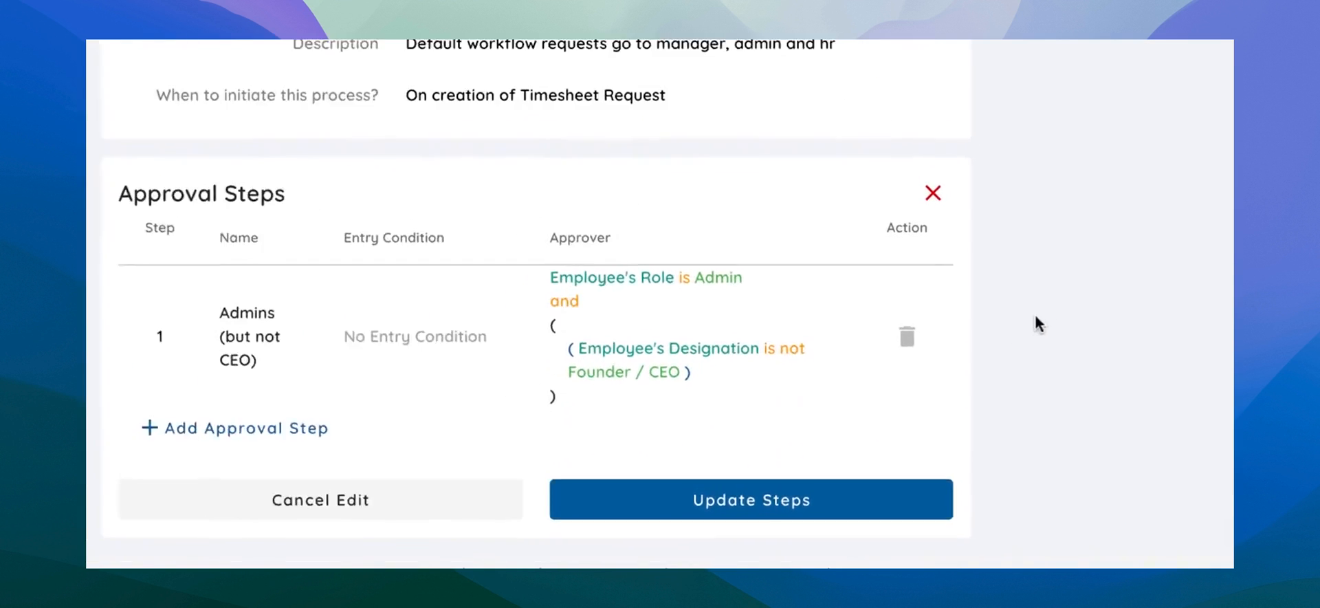
click(837, 492)
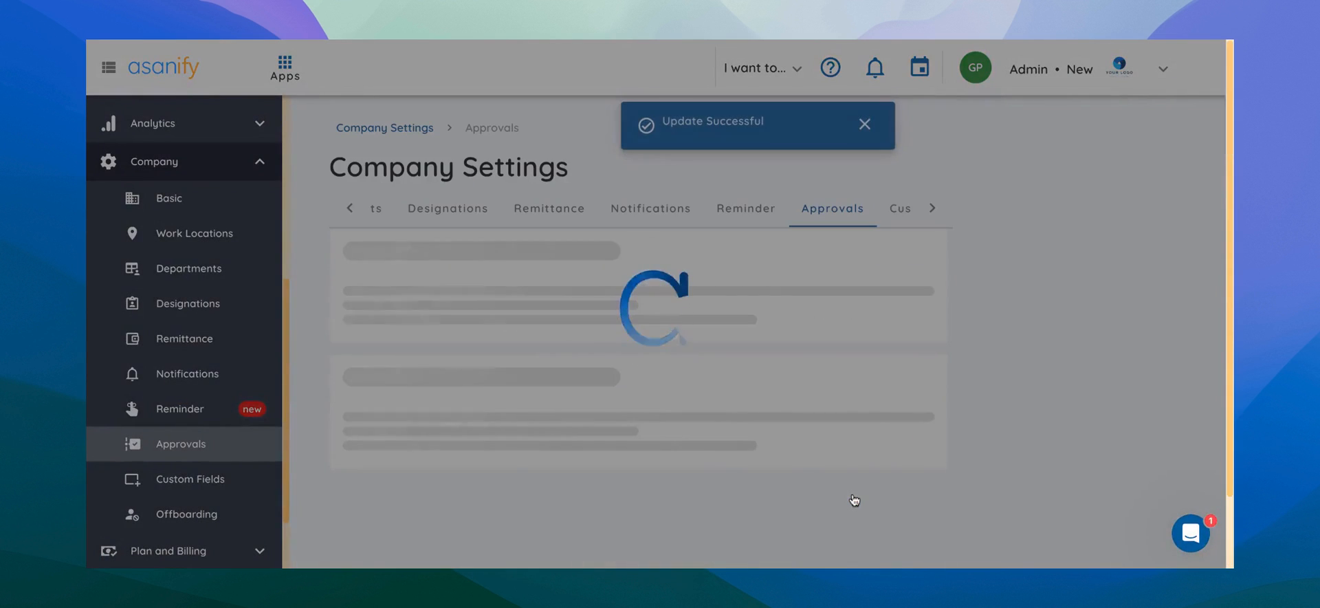
Open the approval steps for editing and start a new approval step named 2-step process.
scroll(639, 358, down, 1)
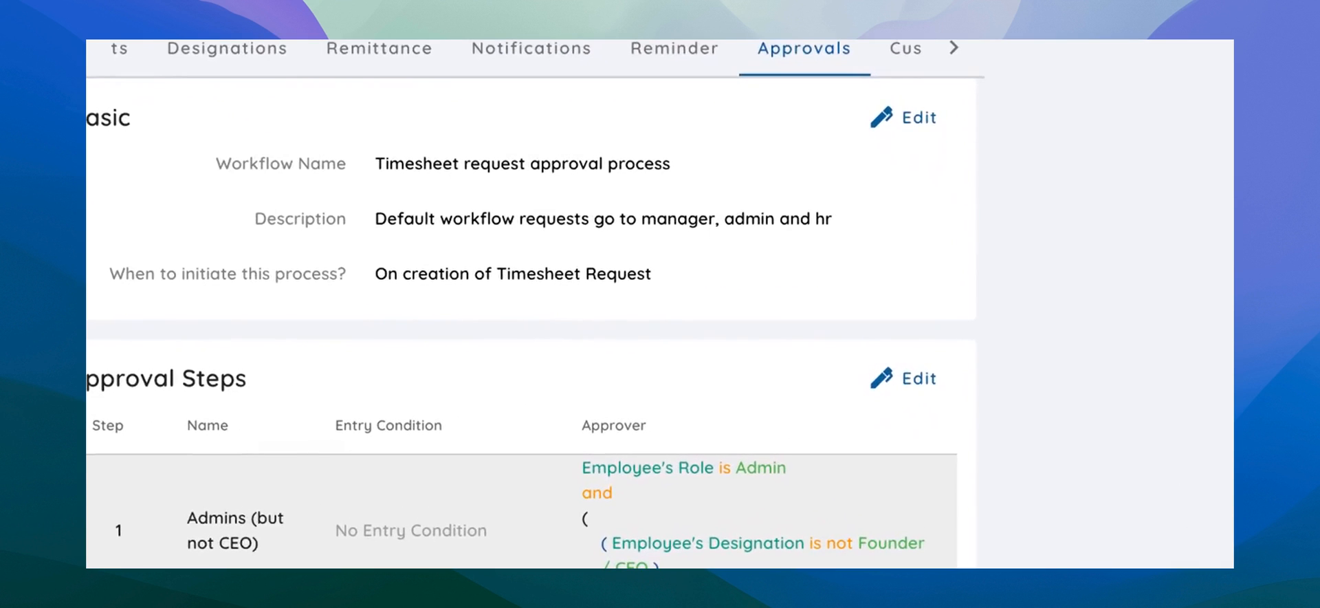
click(903, 378)
scroll(897, 385, down, 2)
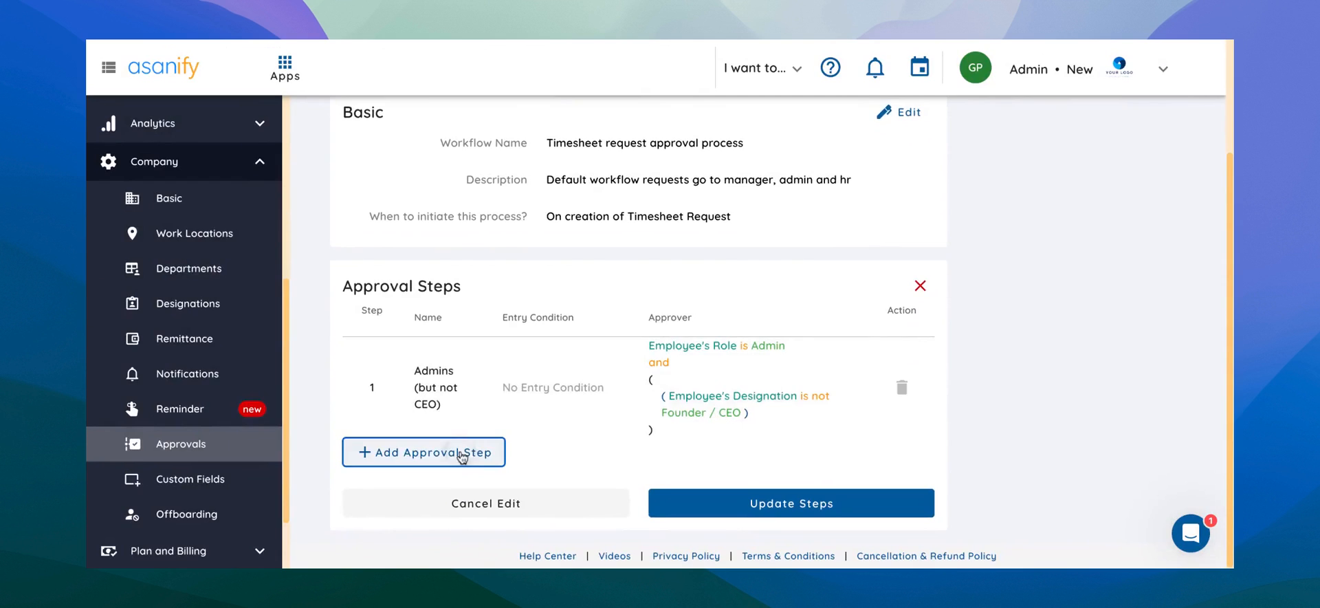
click(462, 454)
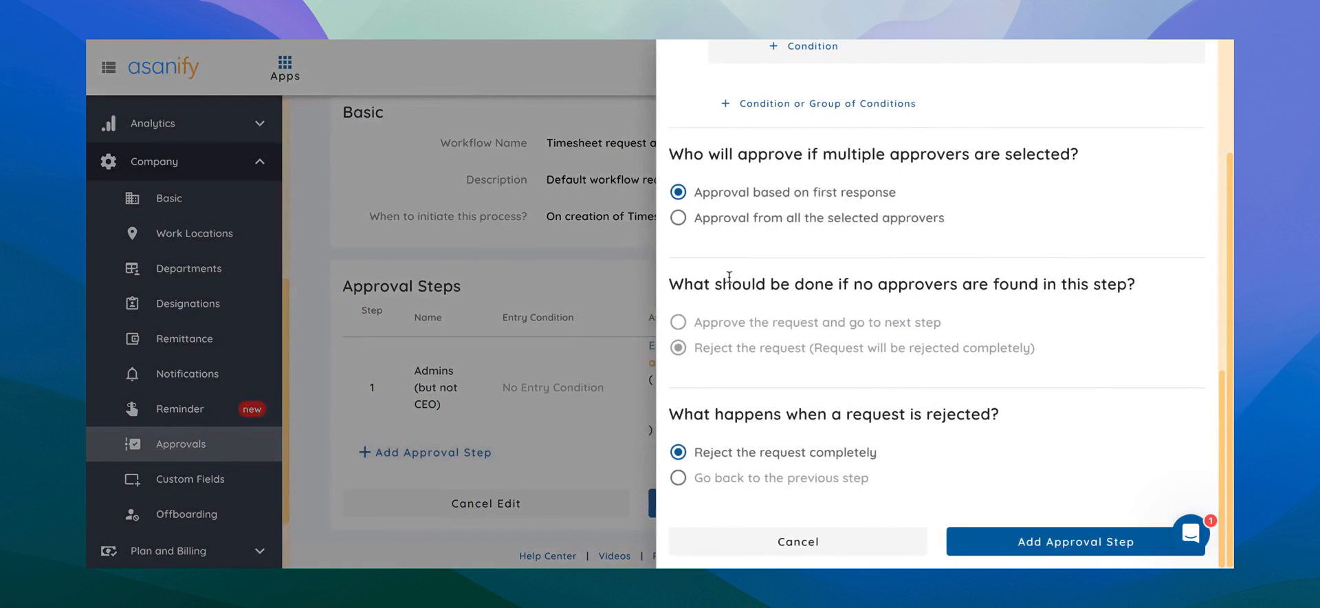
scroll(746, 237, up, 8)
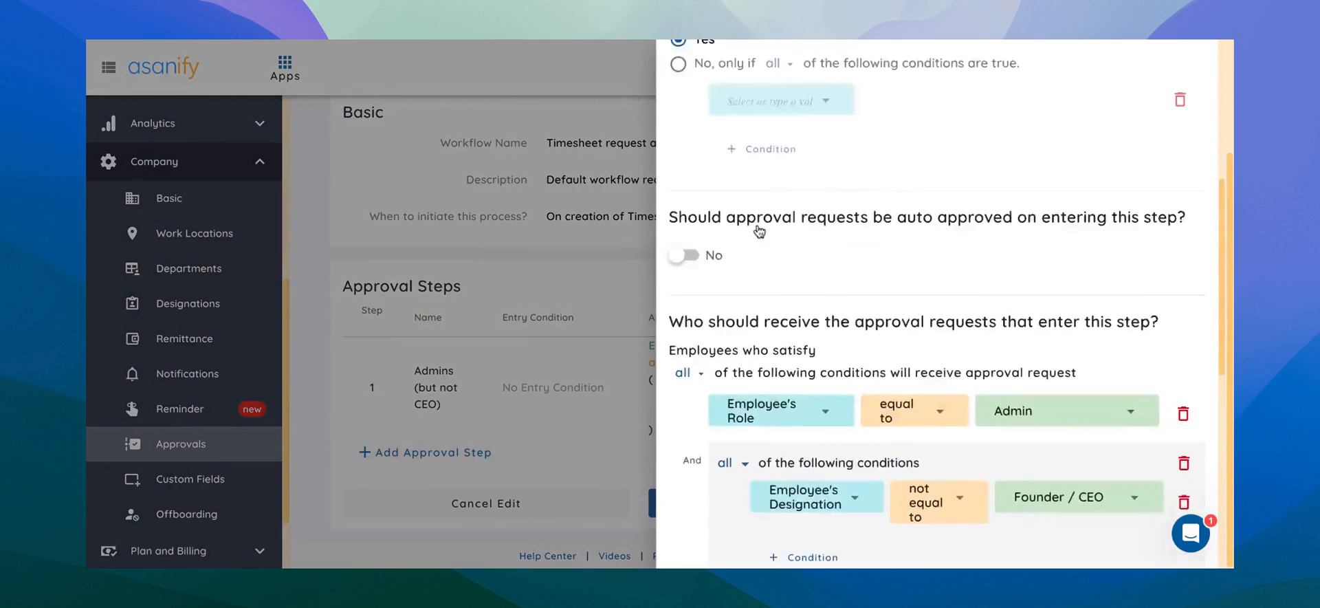
scroll(759, 235, up, 5)
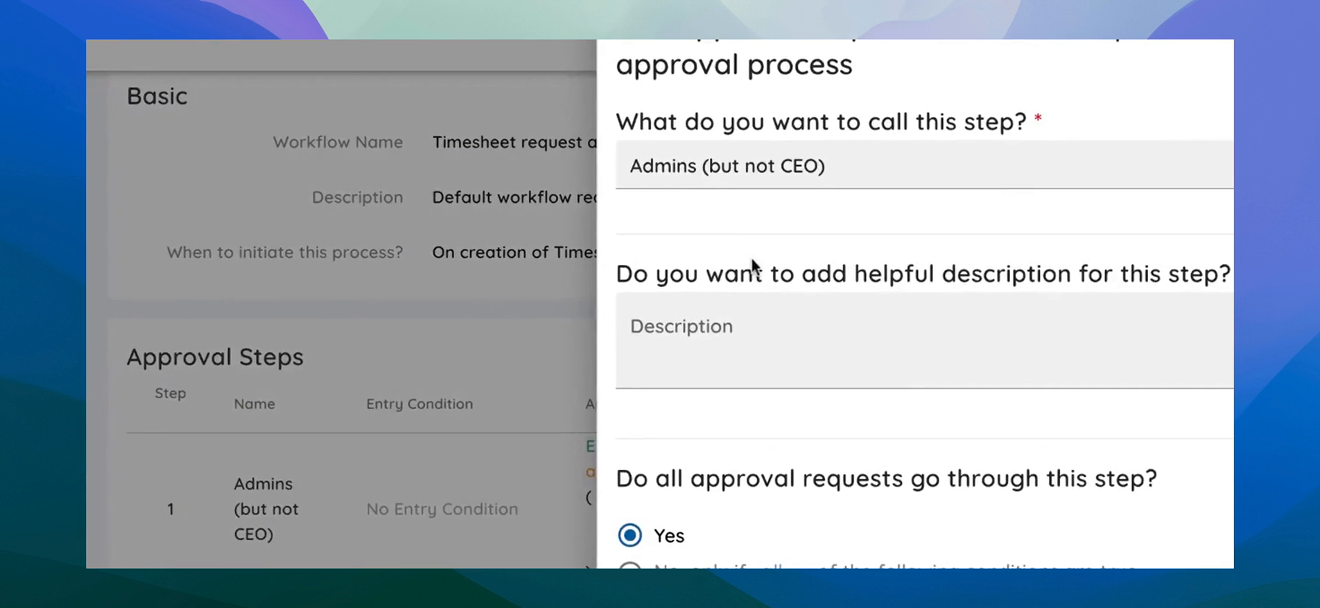
triple_click(849, 163)
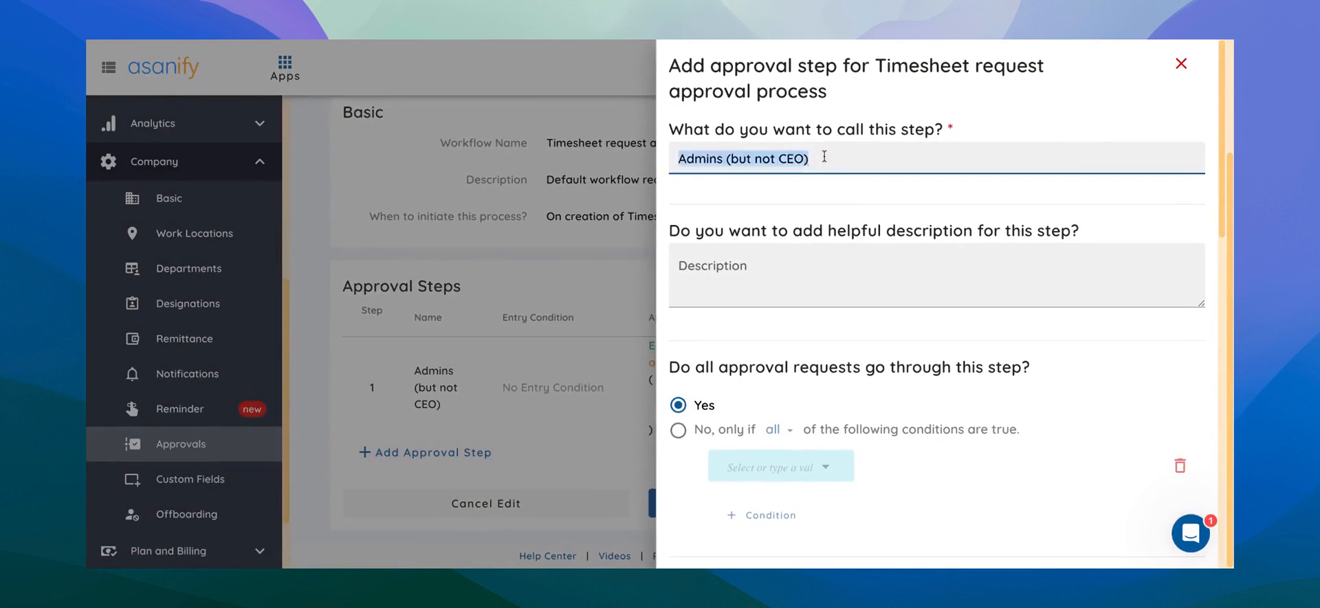
text(2-step process)
key(Tab)
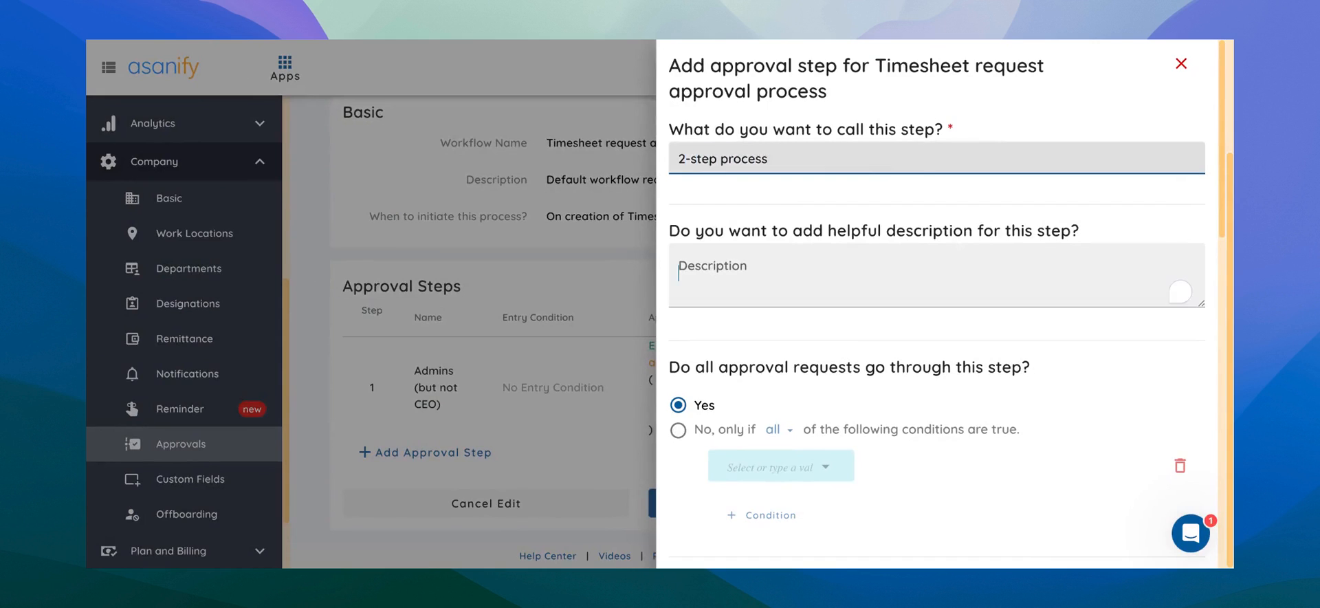
Enter the step description Manager and Accounts Person on two separate lines.
text(Mana)
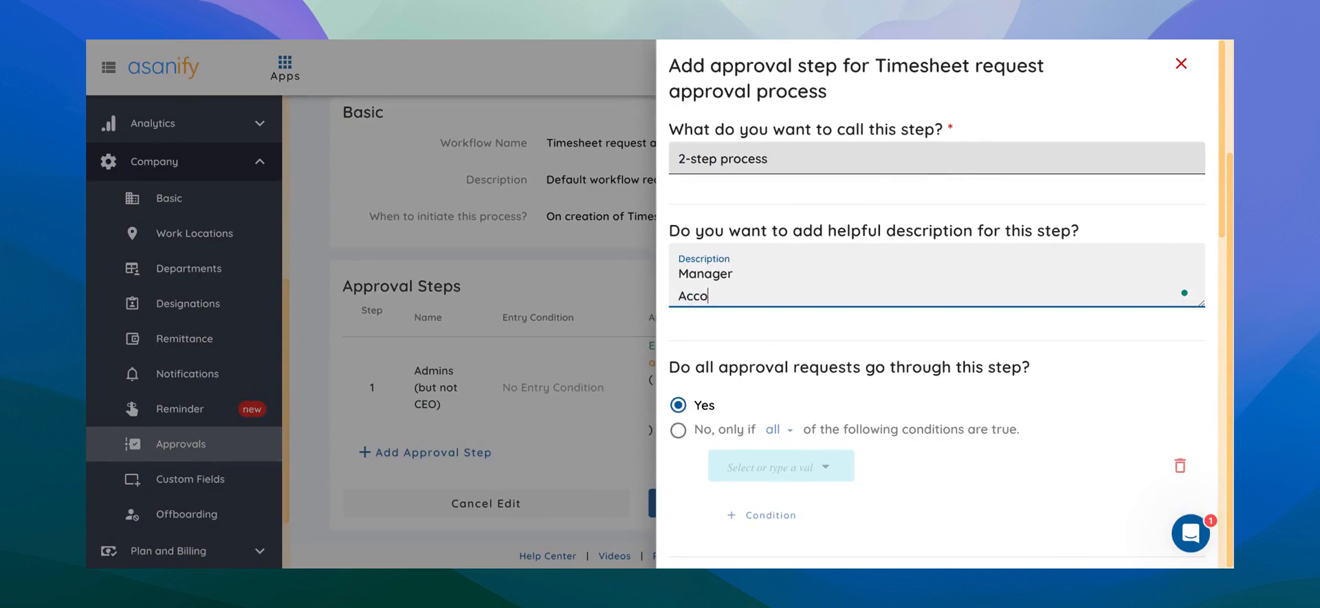
text(ger)
key(Return)
text(Accounts Person)
Remove the carried-over Employee's Role condition and the Designation condition group from the approver settings.
scroll(654, 195, down, 5)
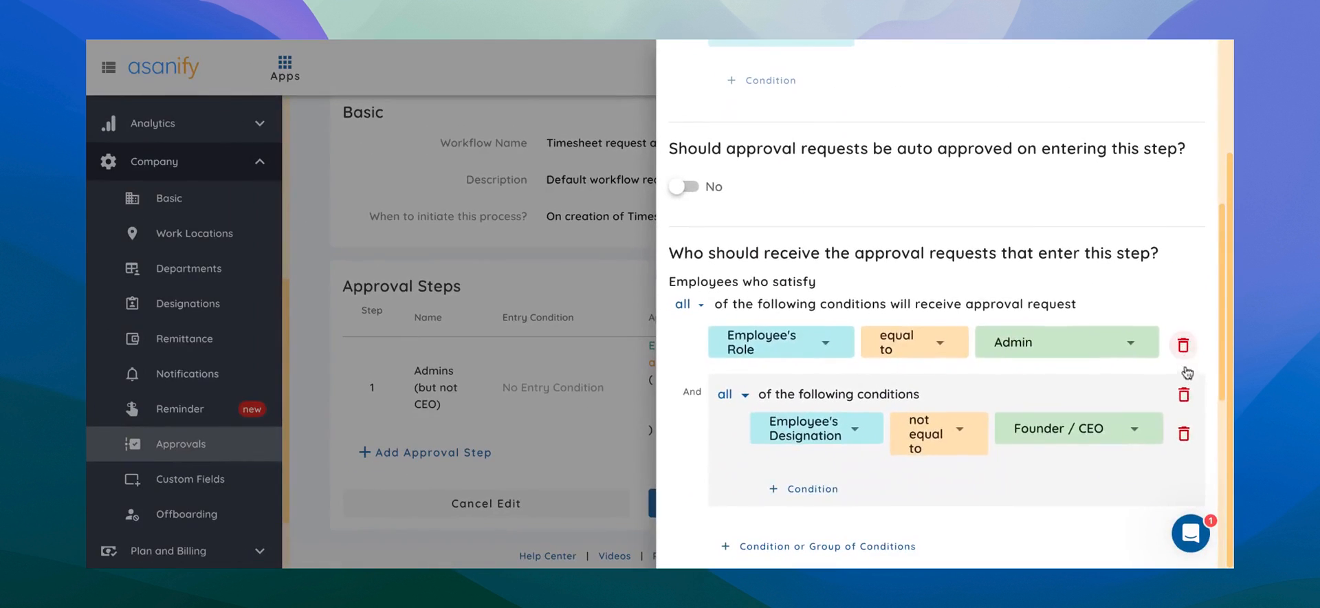
click(1184, 345)
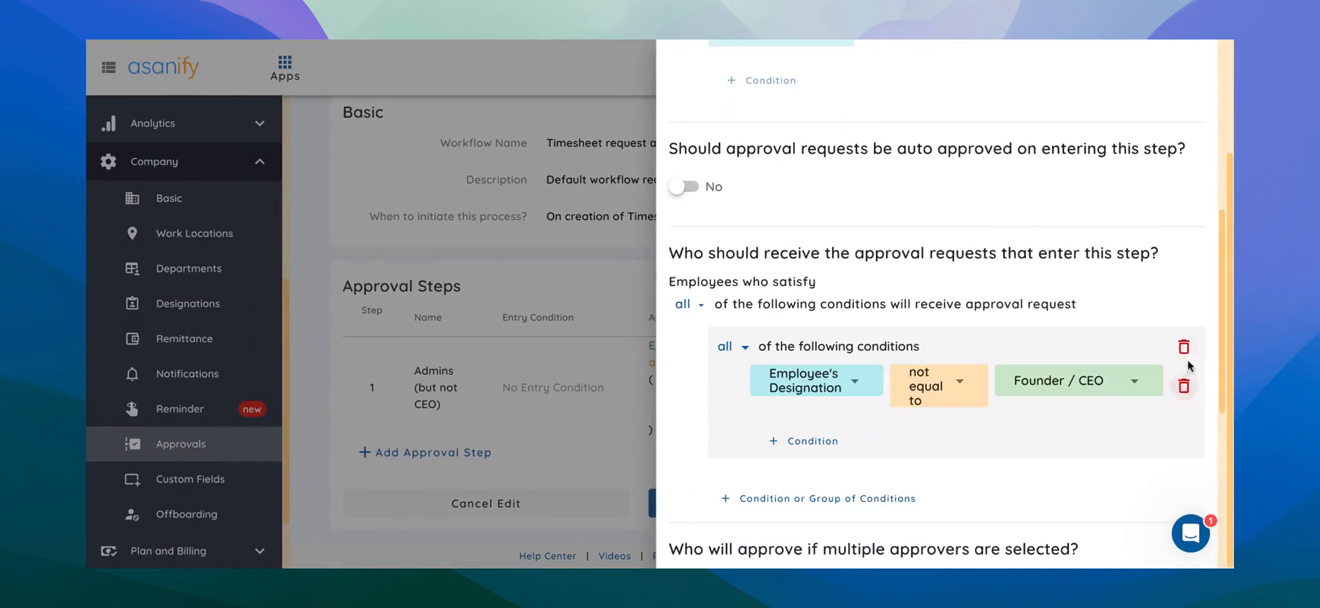
click(1184, 346)
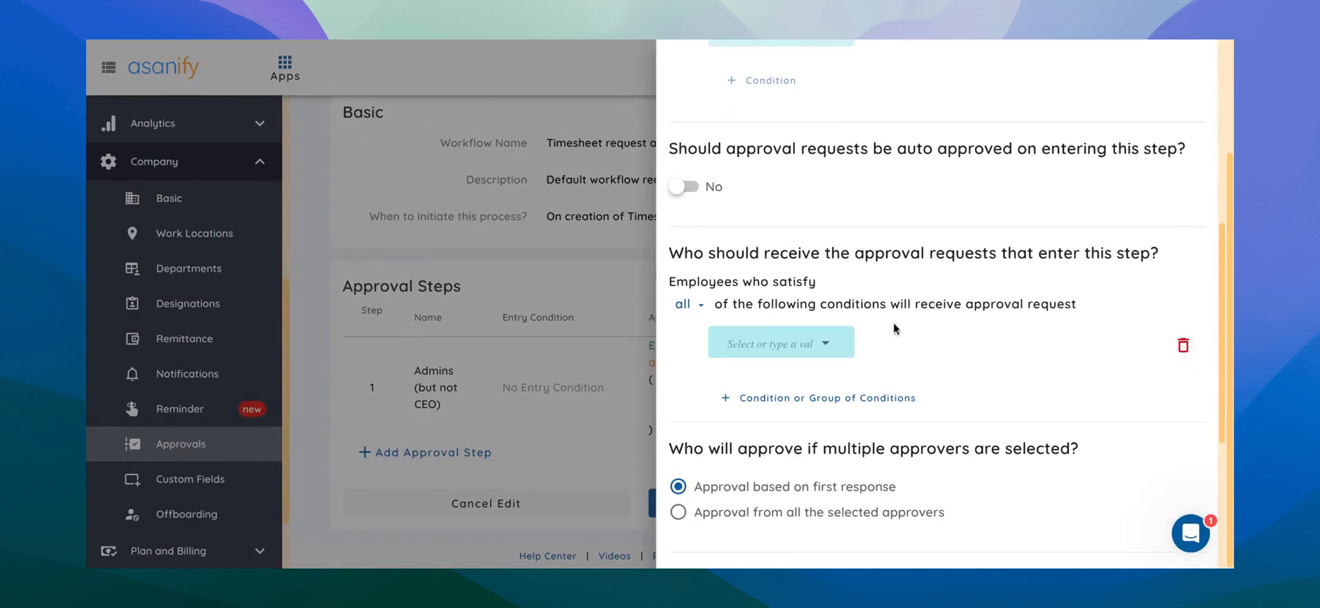
Set the approver condition to Employee equal to requester's manager and add the step.
click(775, 339)
click(746, 370)
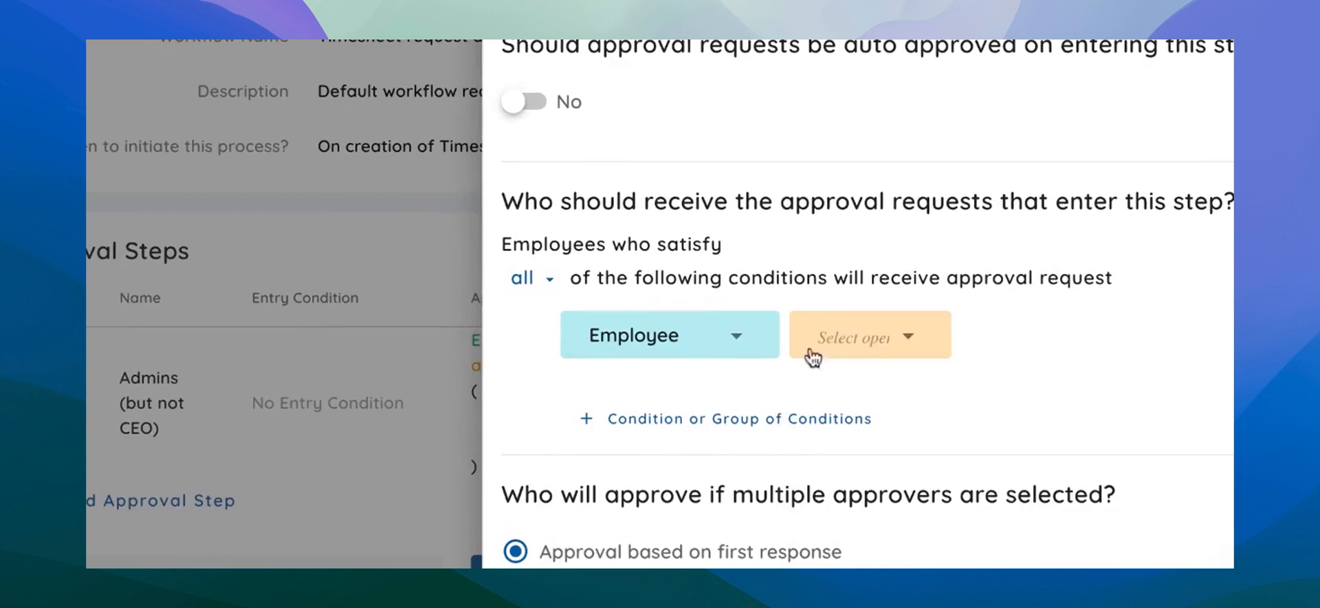
click(829, 335)
click(886, 340)
click(1074, 330)
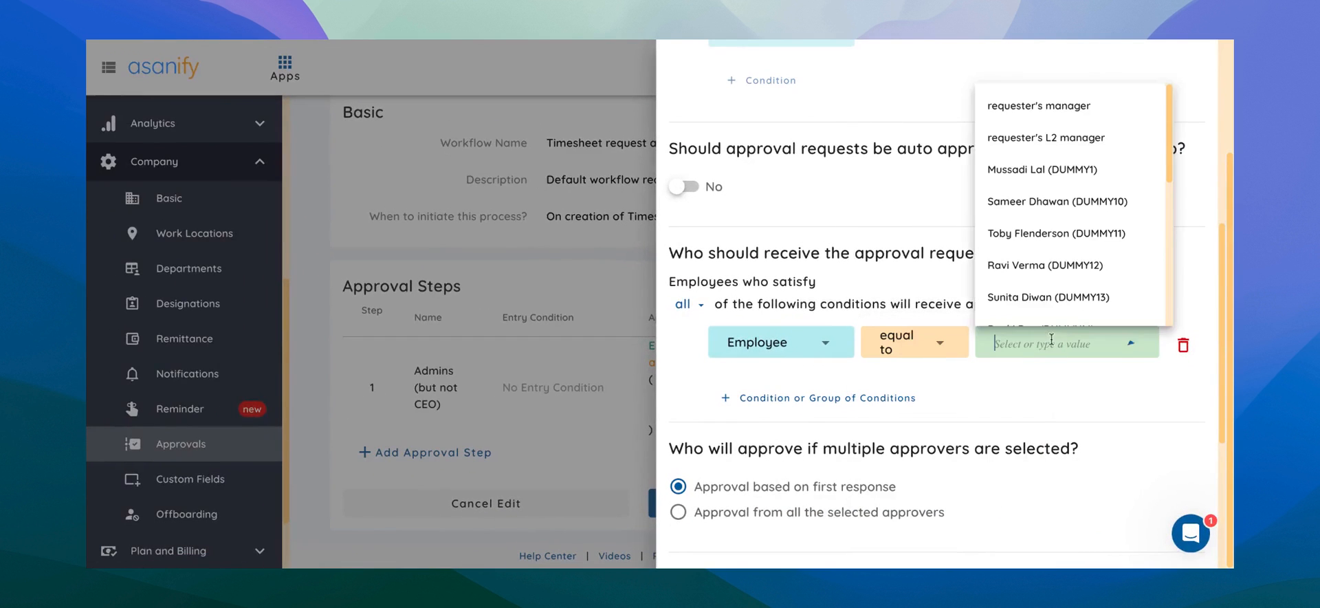
click(1038, 105)
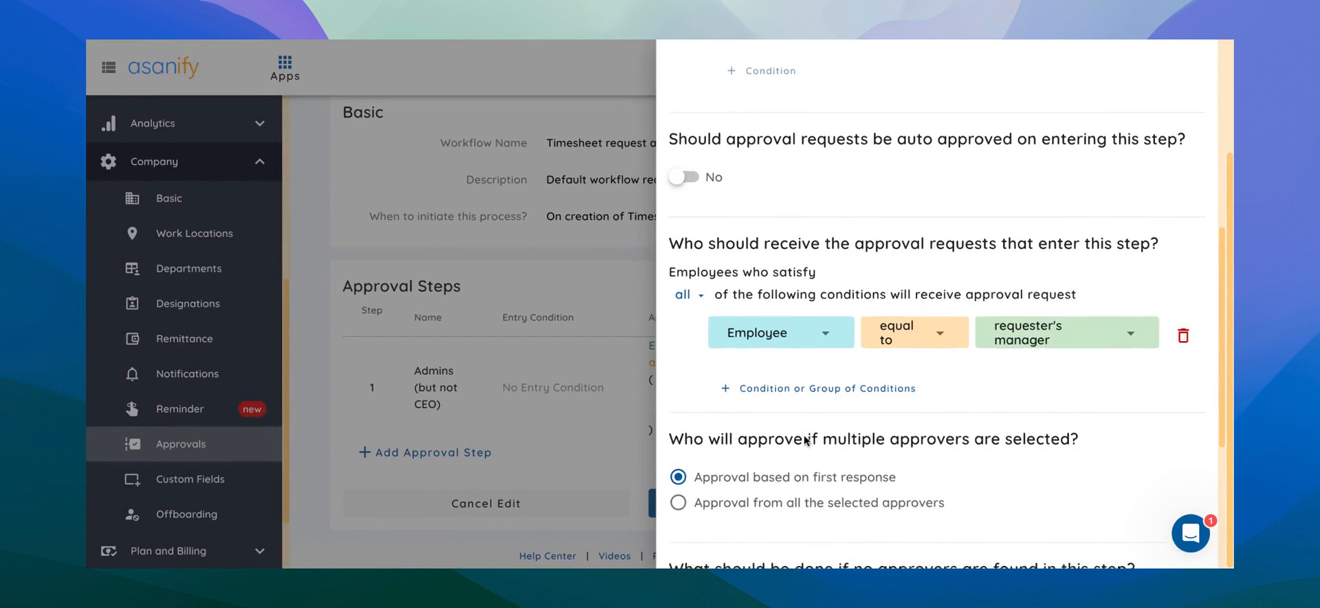
scroll(806, 440, down, 5)
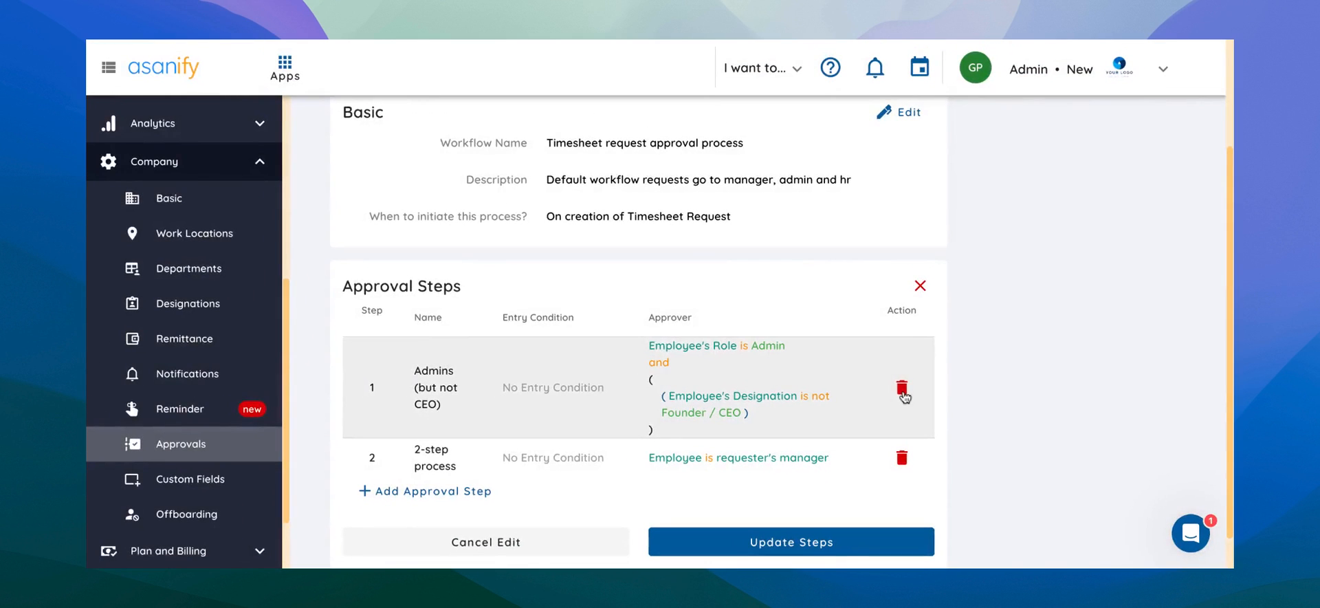
Delete the Admins (but not CEO) step and open a new approval step form.
click(902, 389)
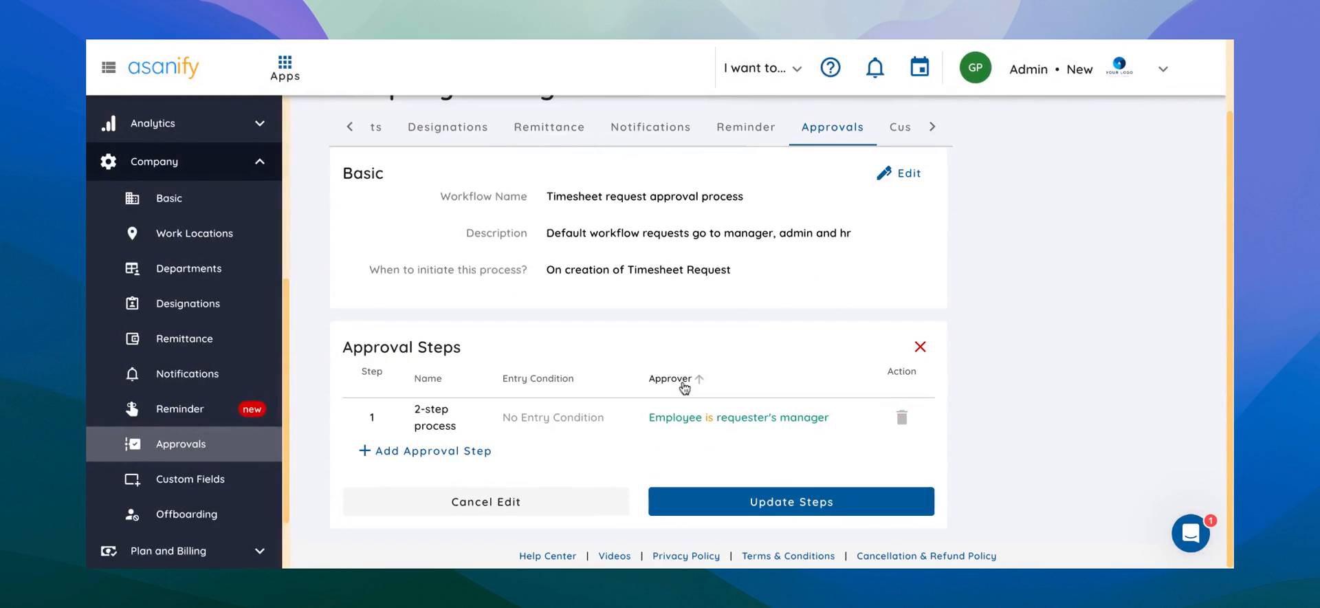
click(481, 450)
scroll(937, 303, down, 3)
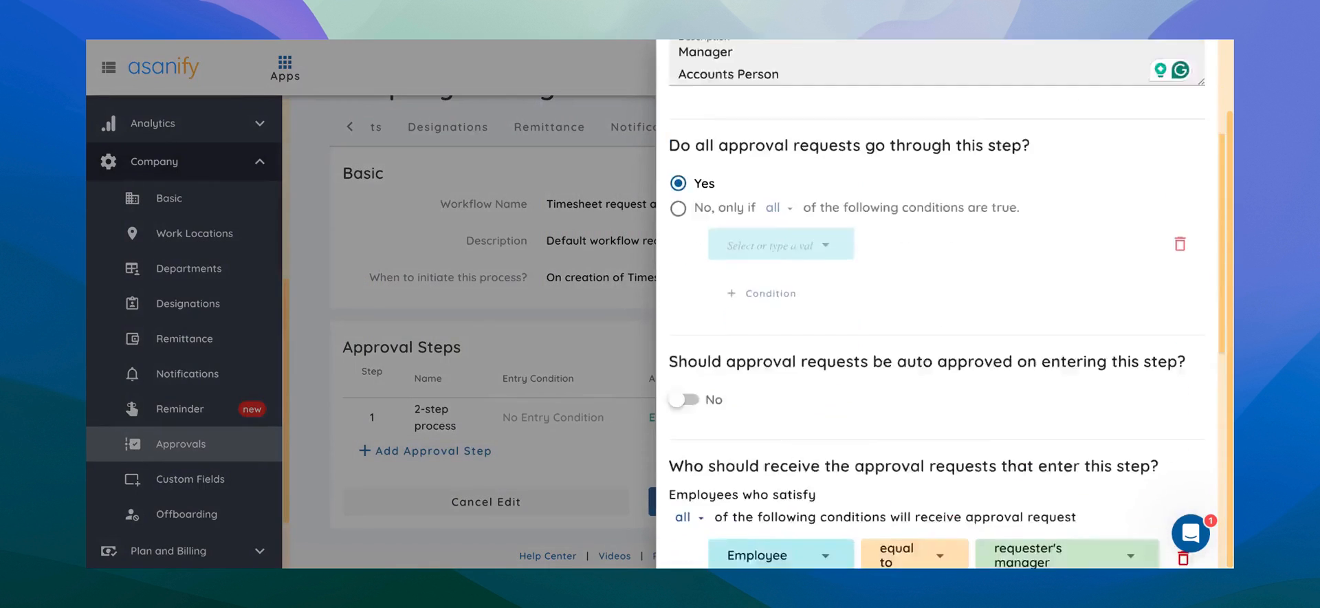
scroll(832, 349, down, 3)
Set the approver condition to Employee's Designation equal to Accounts Manager and add the step.
click(793, 345)
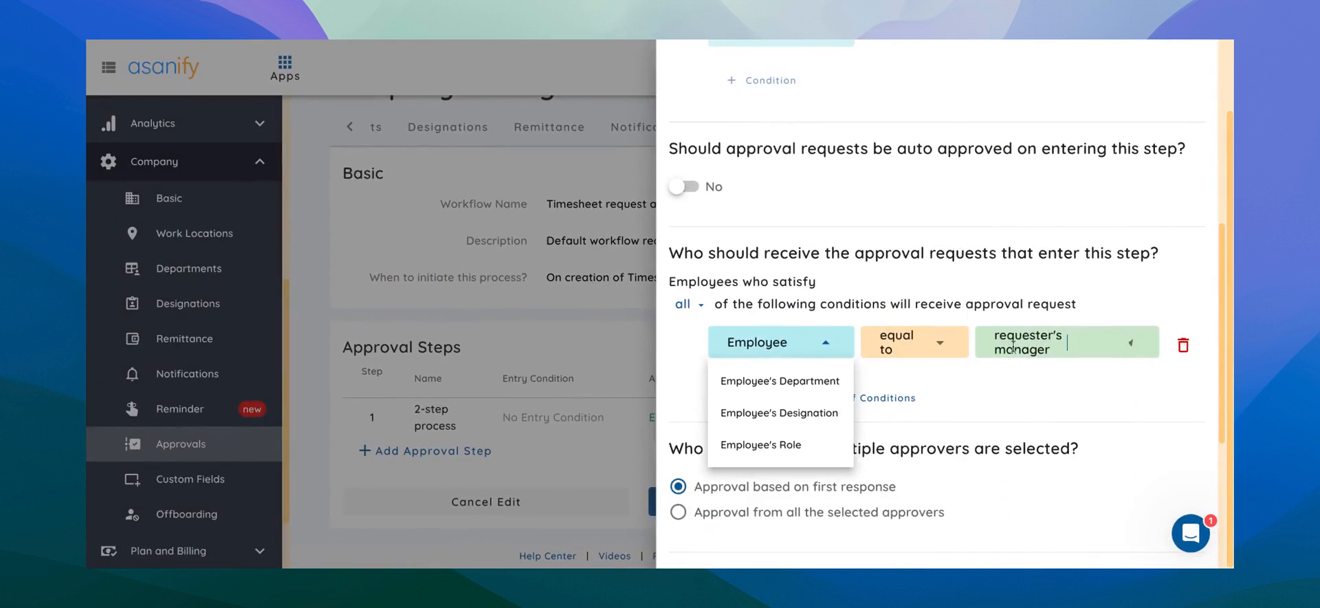
click(1013, 345)
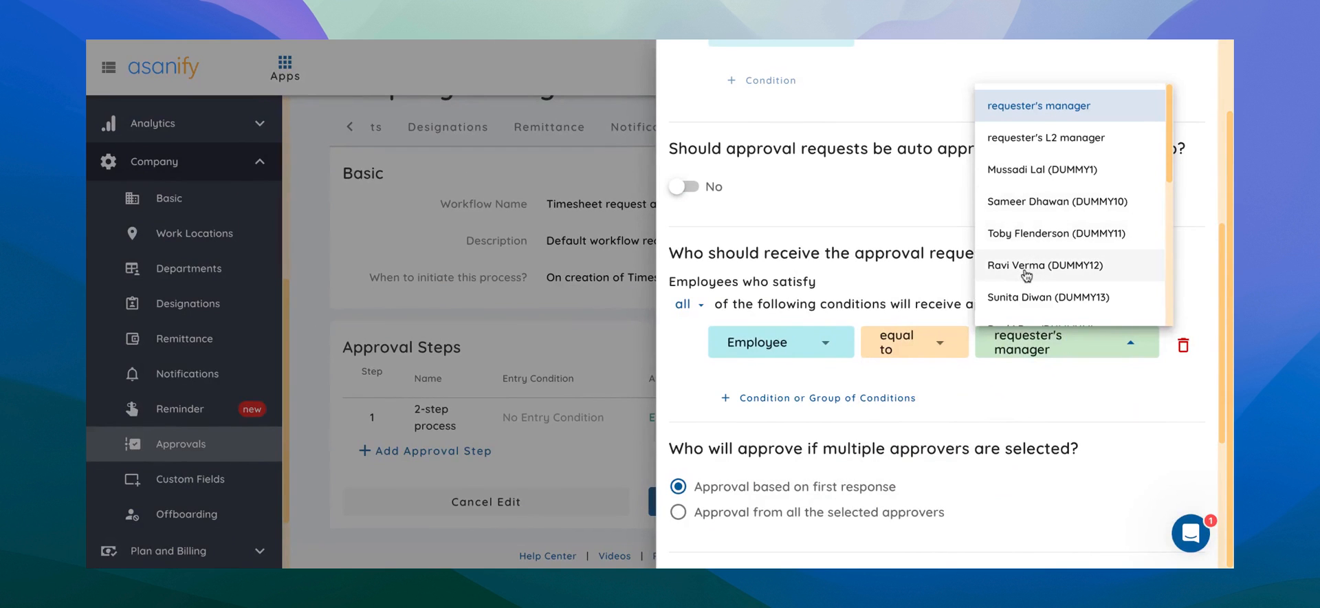
click(797, 345)
click(779, 413)
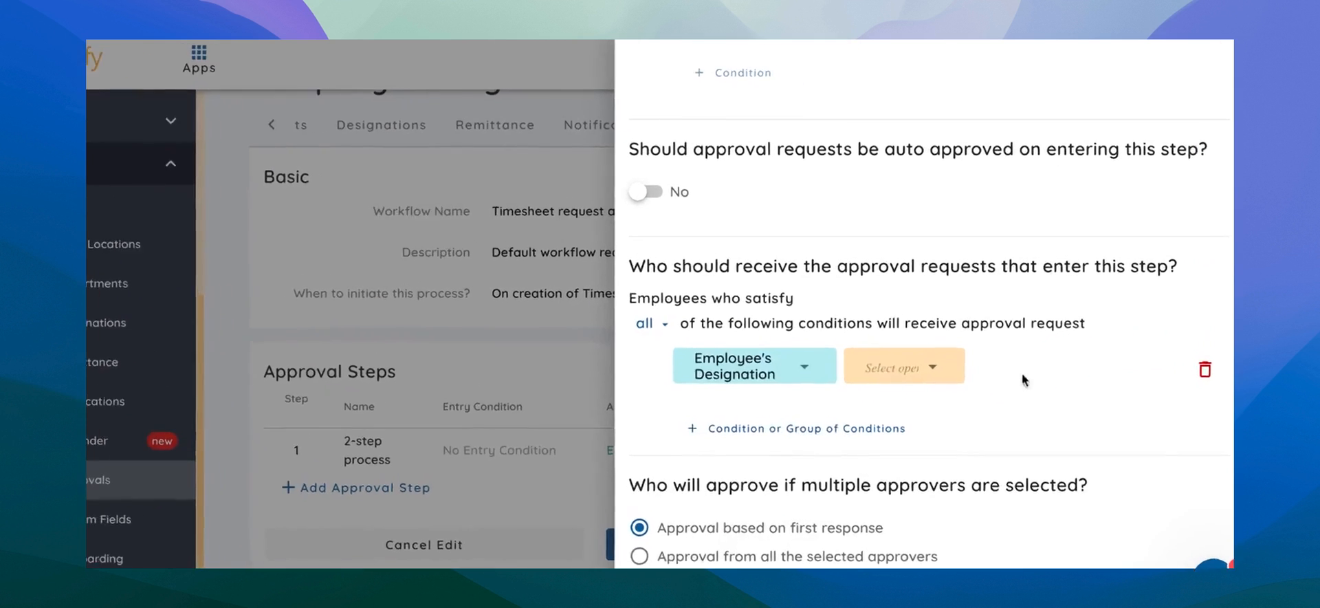
click(939, 342)
click(930, 340)
click(1052, 442)
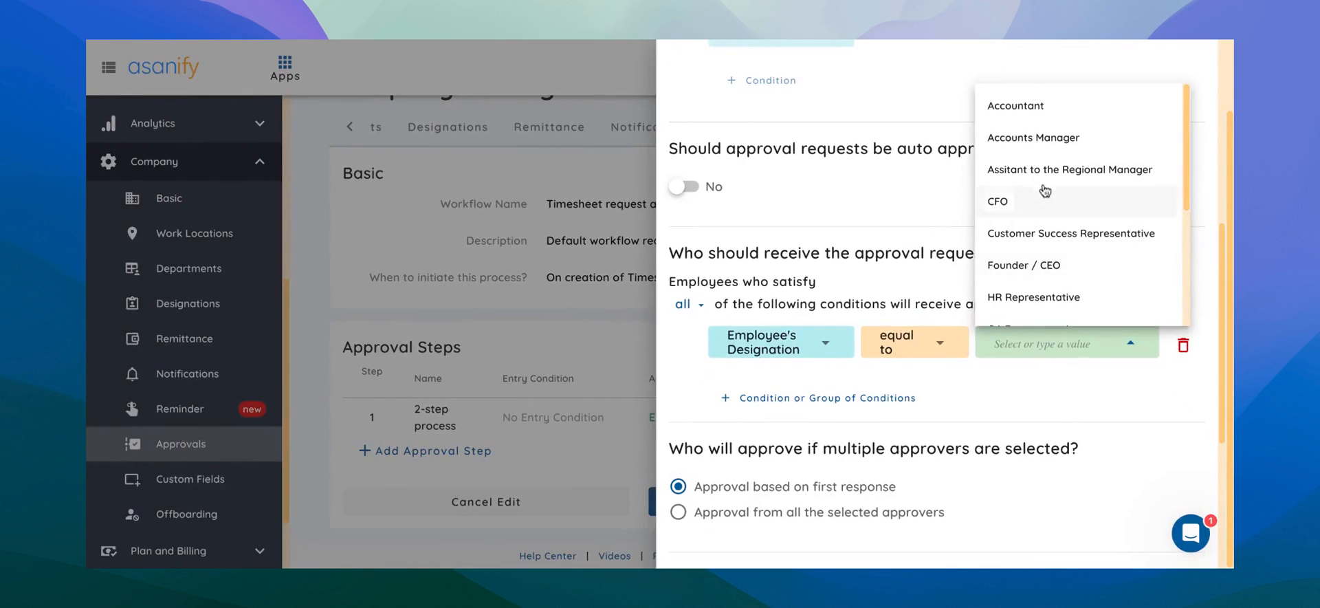
click(1041, 138)
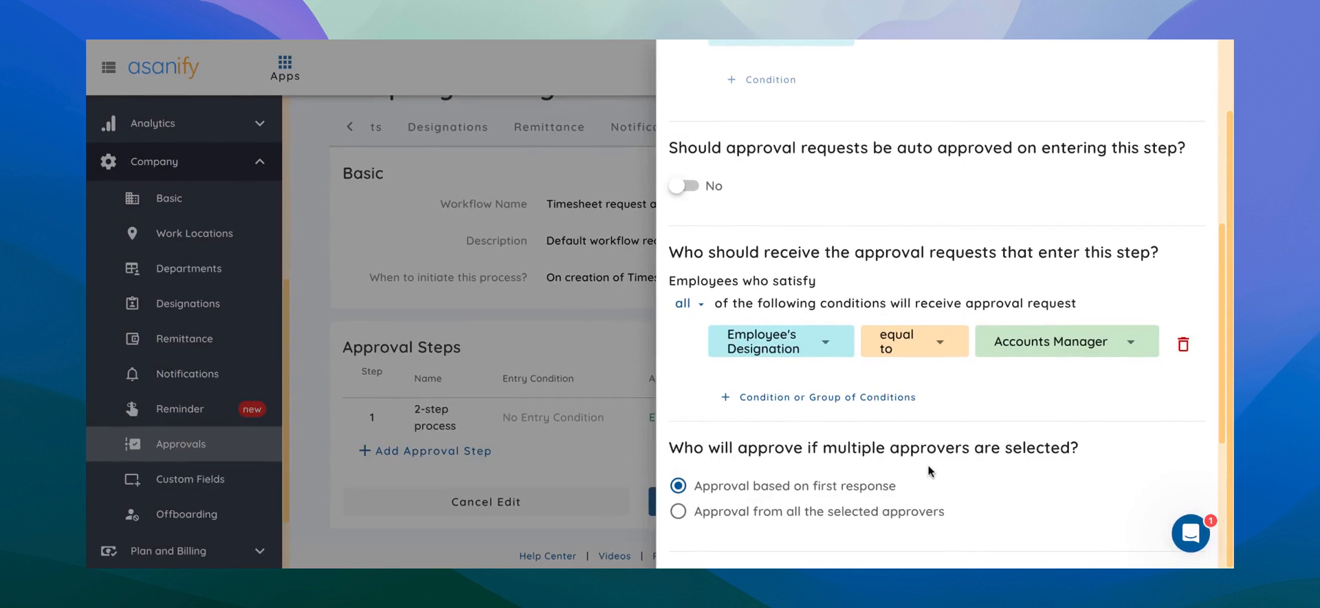
scroll(924, 479, down, 3)
scroll(928, 471, down, 1)
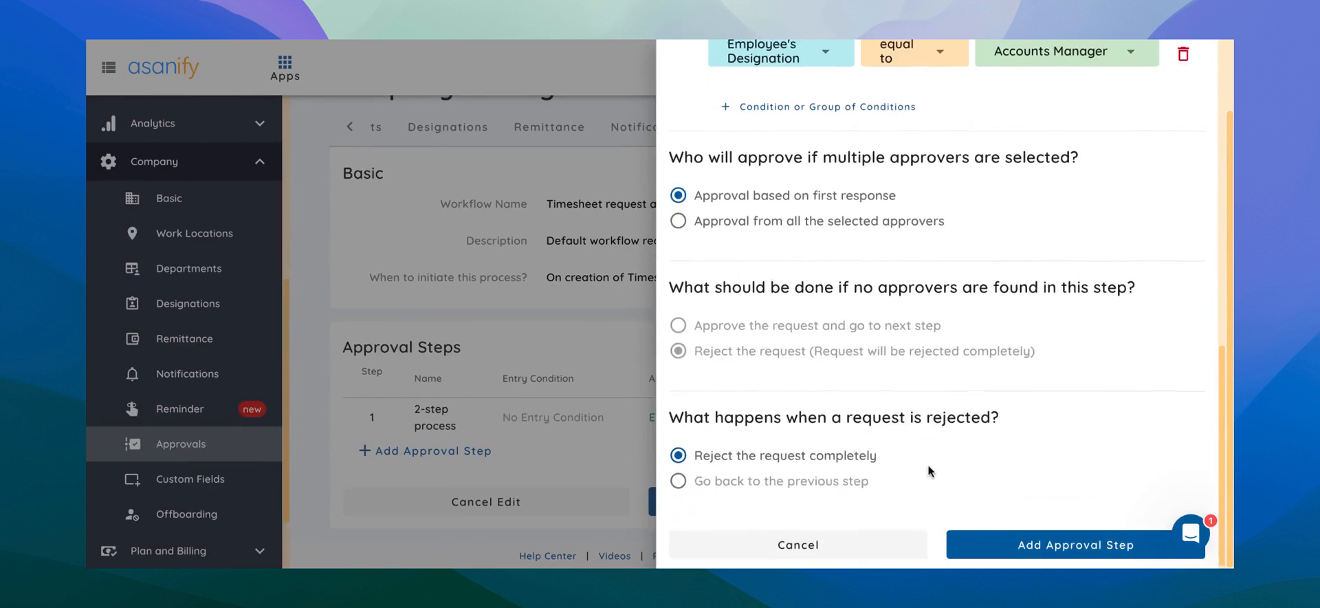
click(998, 542)
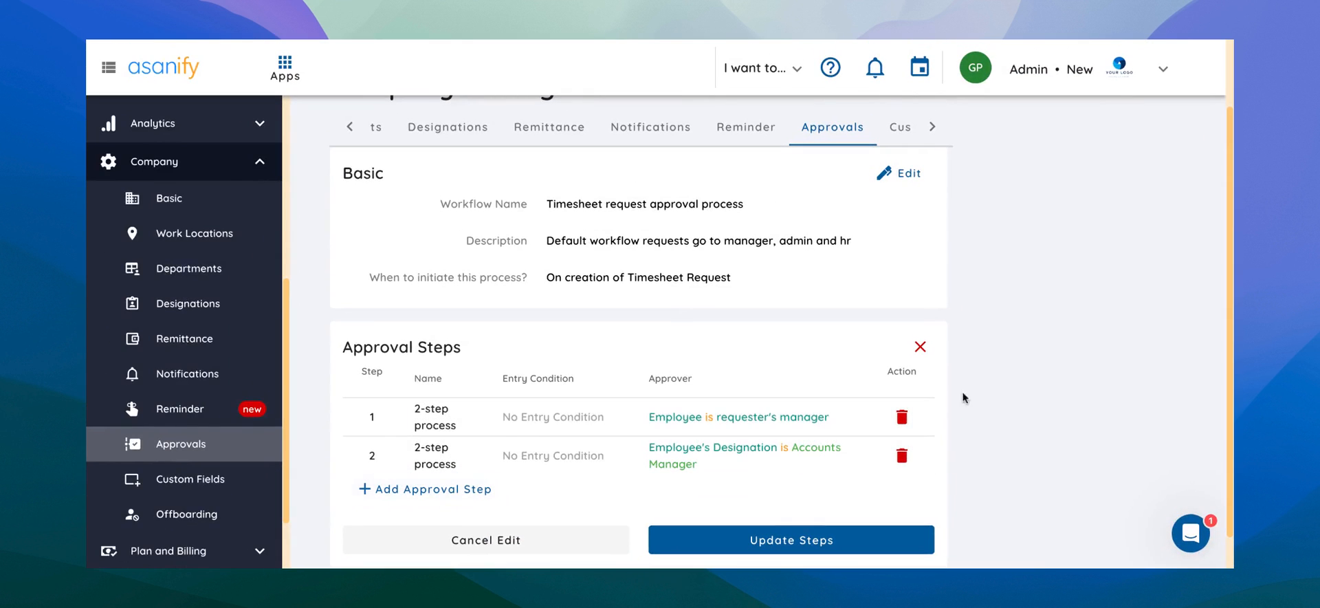
Delete the requester's manager step and start a new step named HR Admin, CEO, Accounts Manager.
click(901, 417)
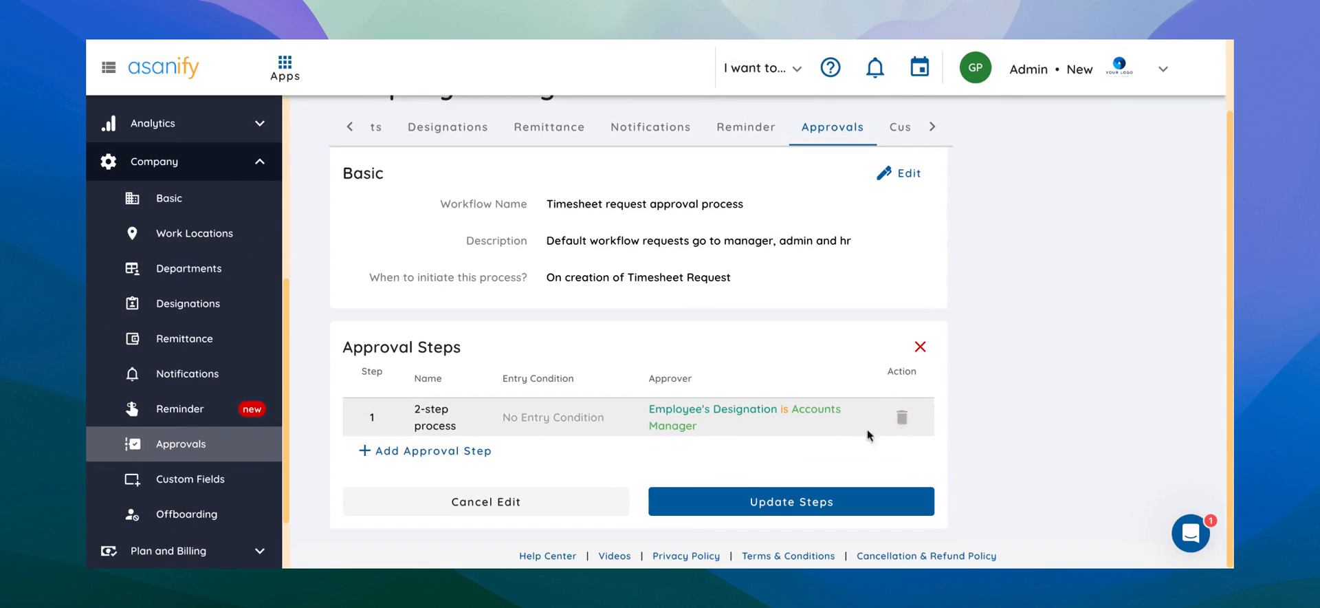
click(450, 454)
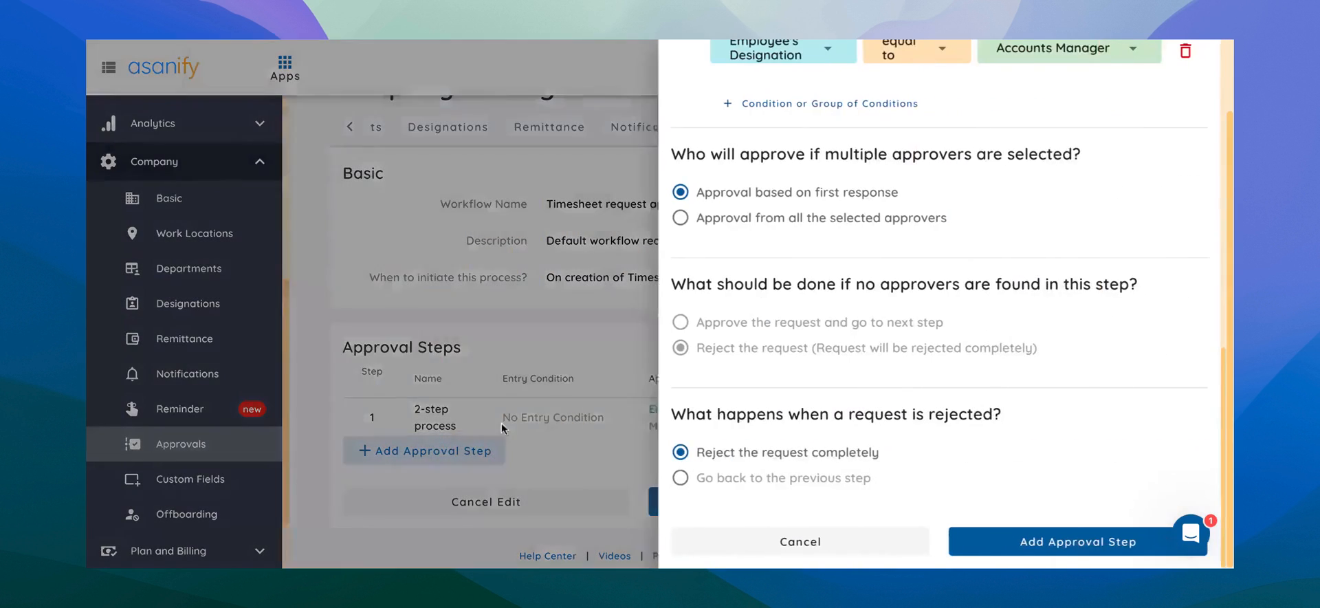
scroll(880, 130, up, 10)
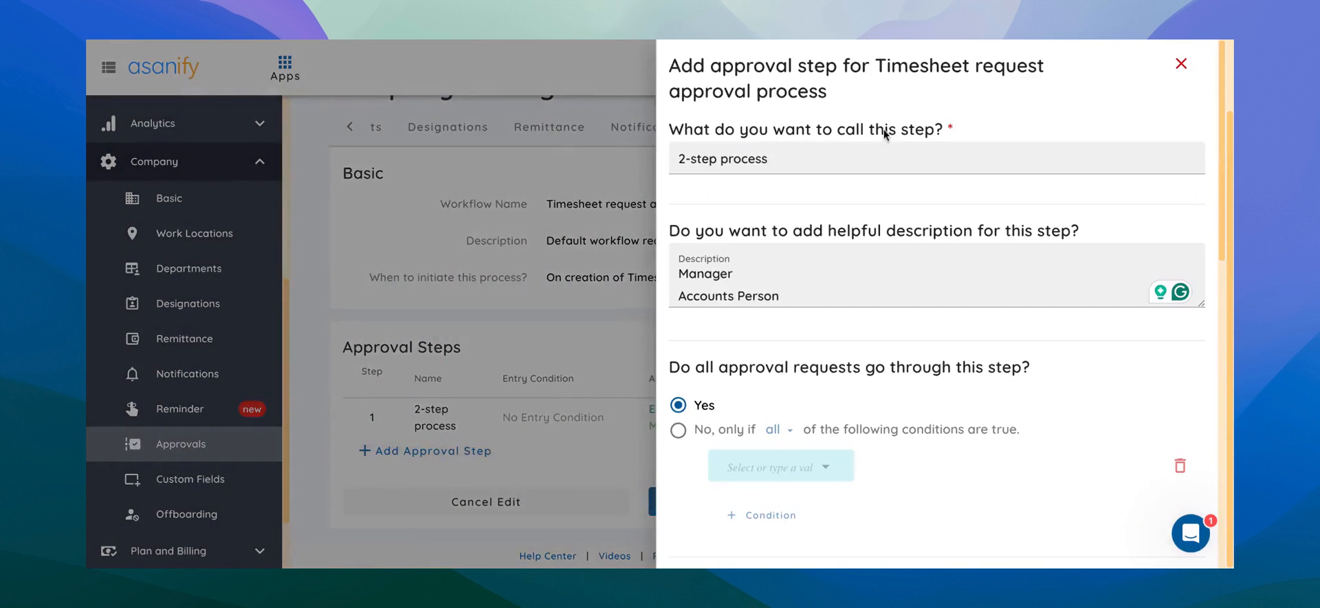
triple_click(824, 153)
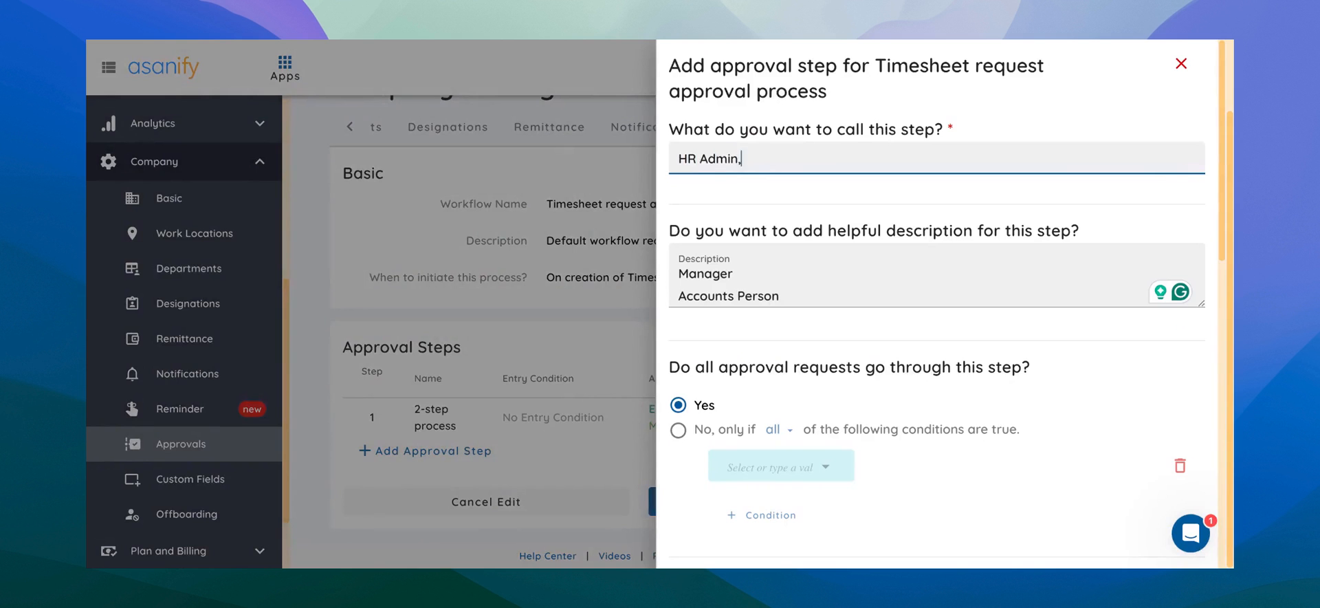
text(HR Admin, CEO, Accounts Manager)
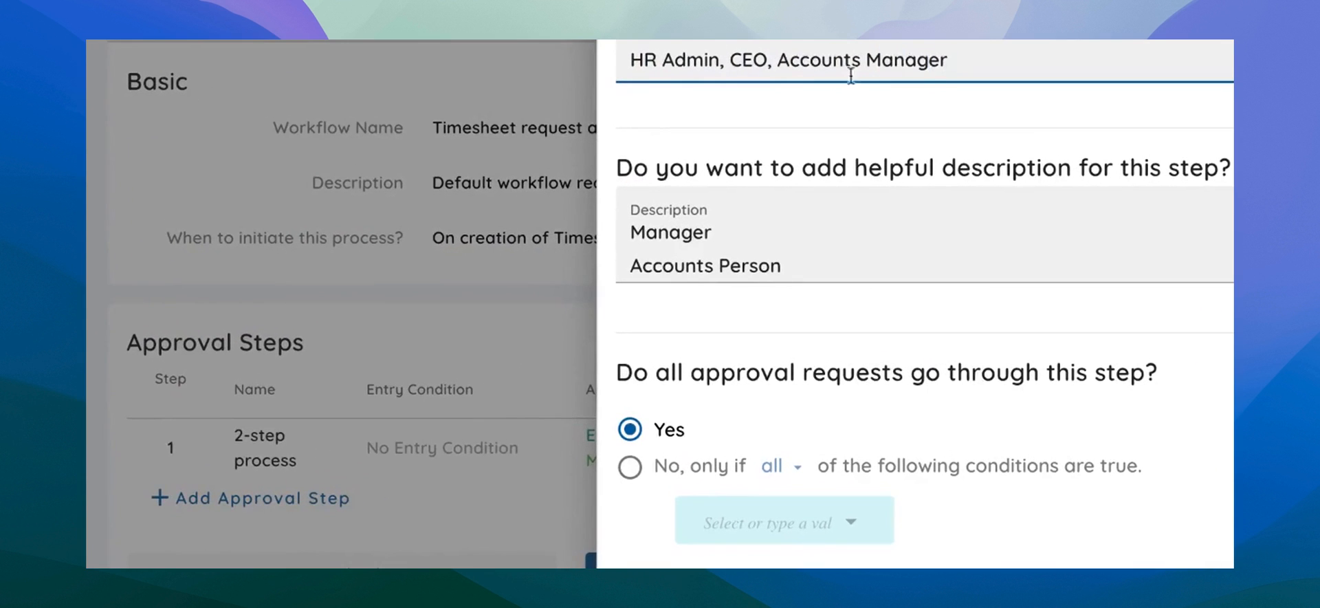
Set the new step's approver condition to Employee's Role equal to HR Admin and add the step.
scroll(822, 316, down, 10)
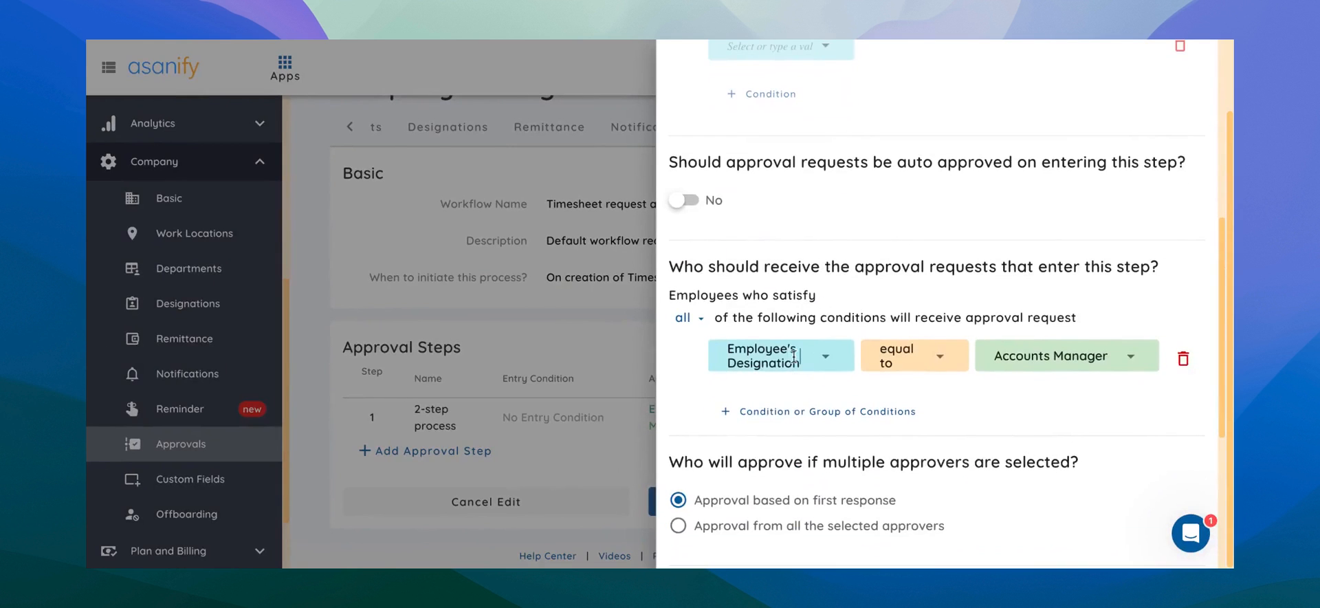
click(796, 356)
click(777, 458)
click(906, 368)
click(909, 339)
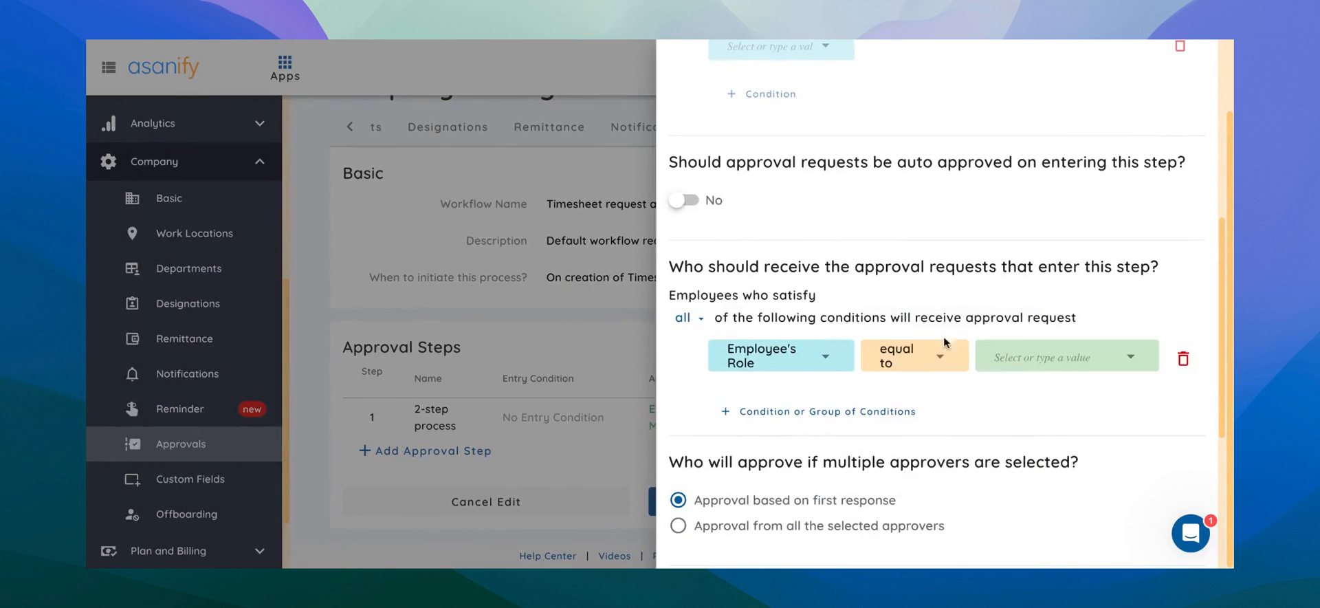
click(1049, 356)
click(1031, 457)
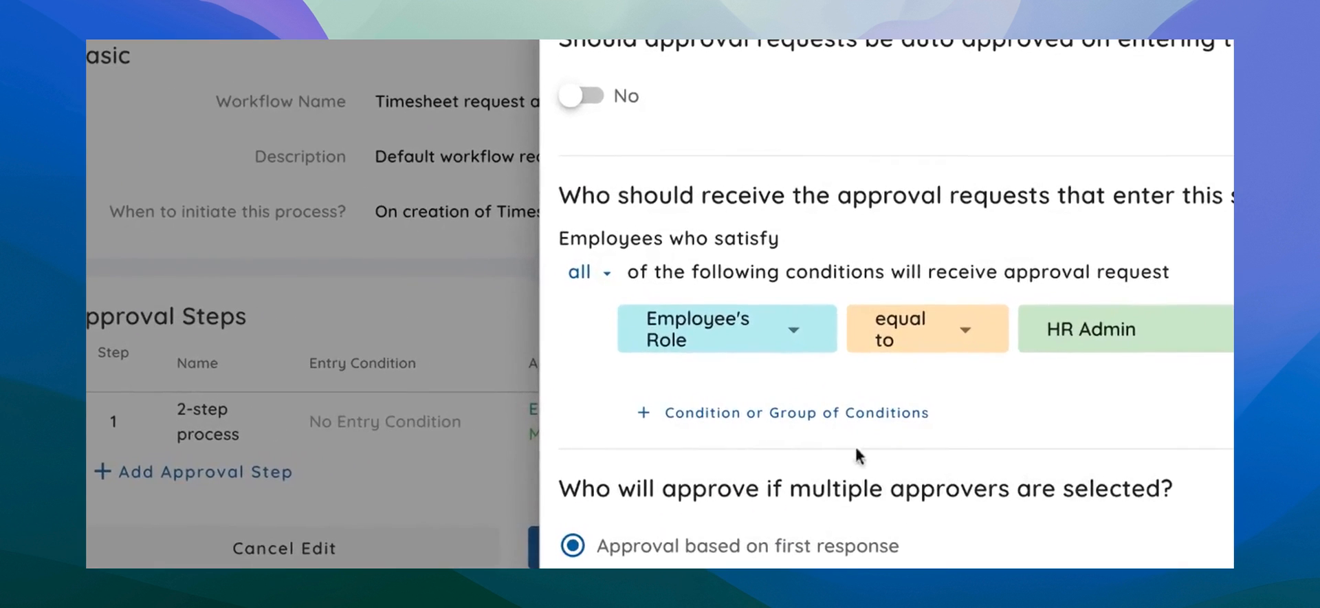
scroll(855, 444, down, 10)
click(1025, 541)
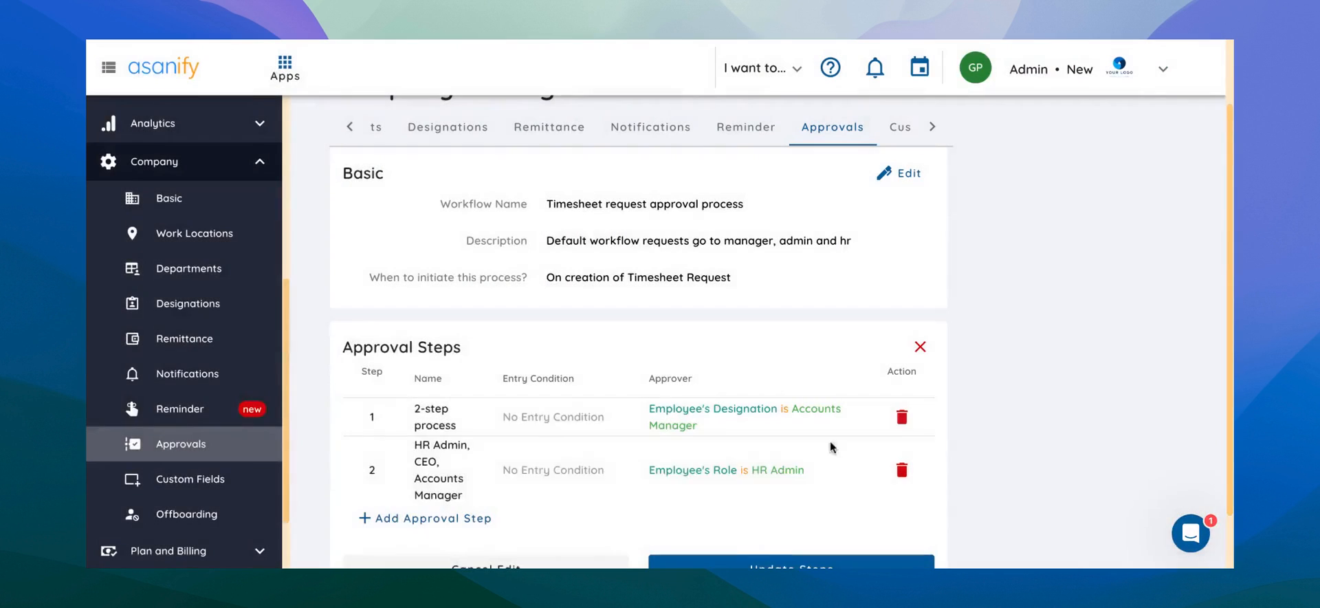
Delete the Accounts Manager designation step and open a new approval step form.
click(901, 418)
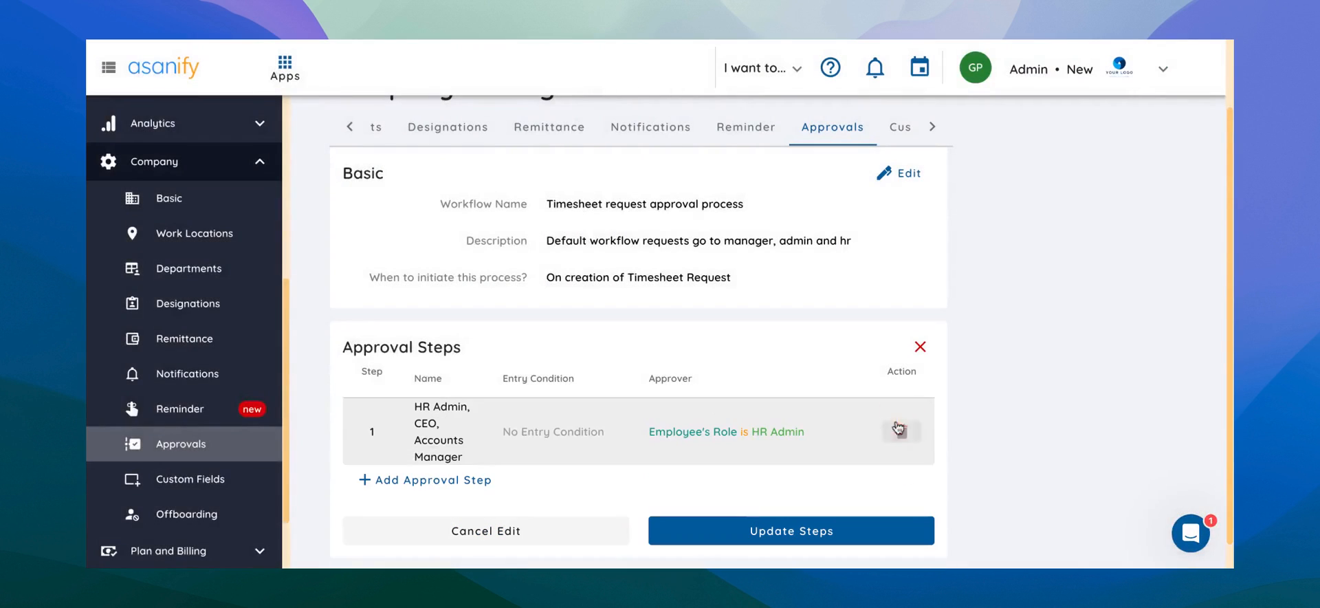
click(491, 476)
scroll(660, 328, up, 4)
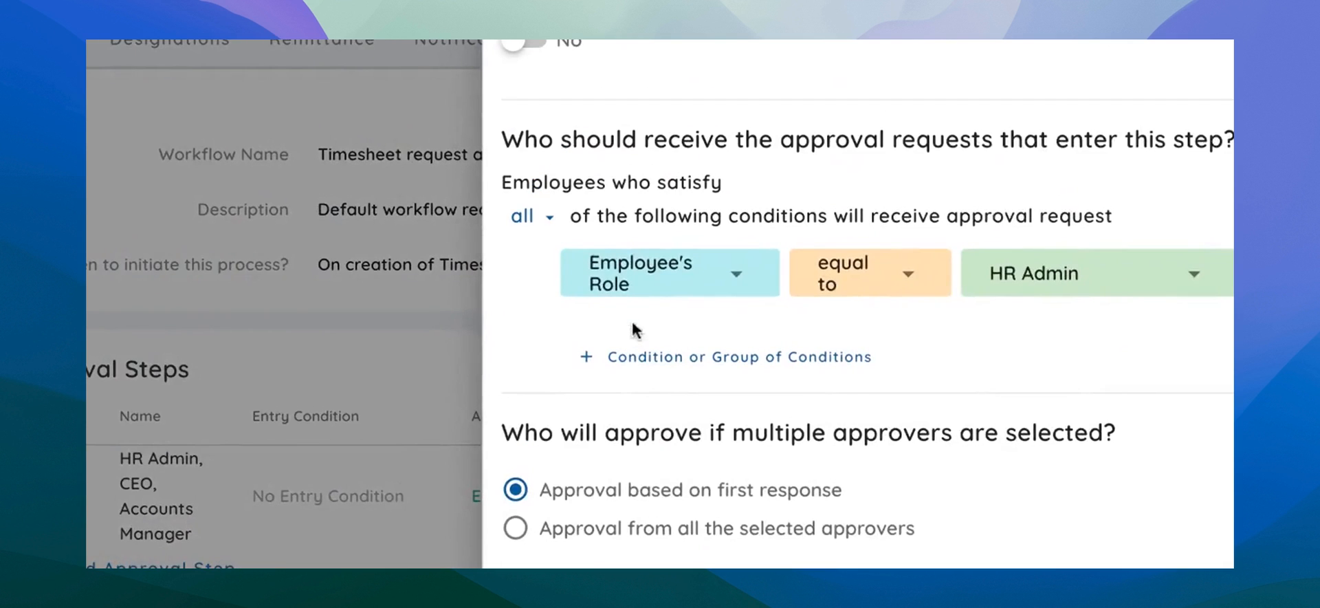
Set the new step's approver condition to Employee's Designation equal to Founder / CEO and add the step.
click(746, 282)
click(674, 435)
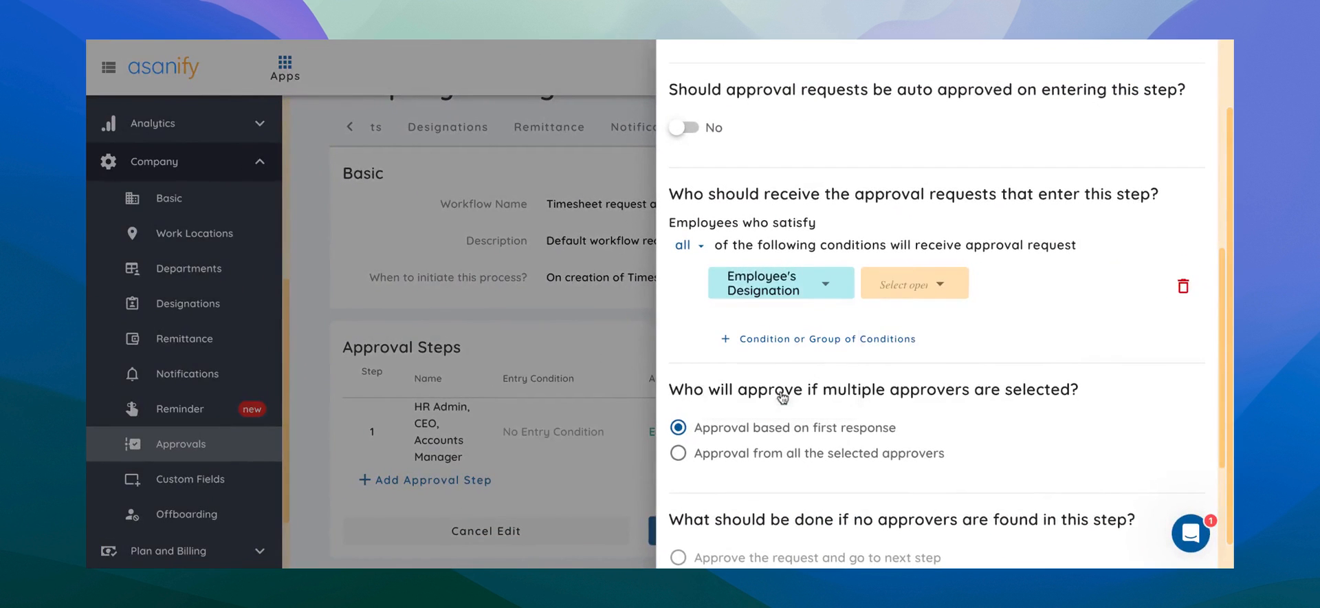
click(840, 285)
click(894, 322)
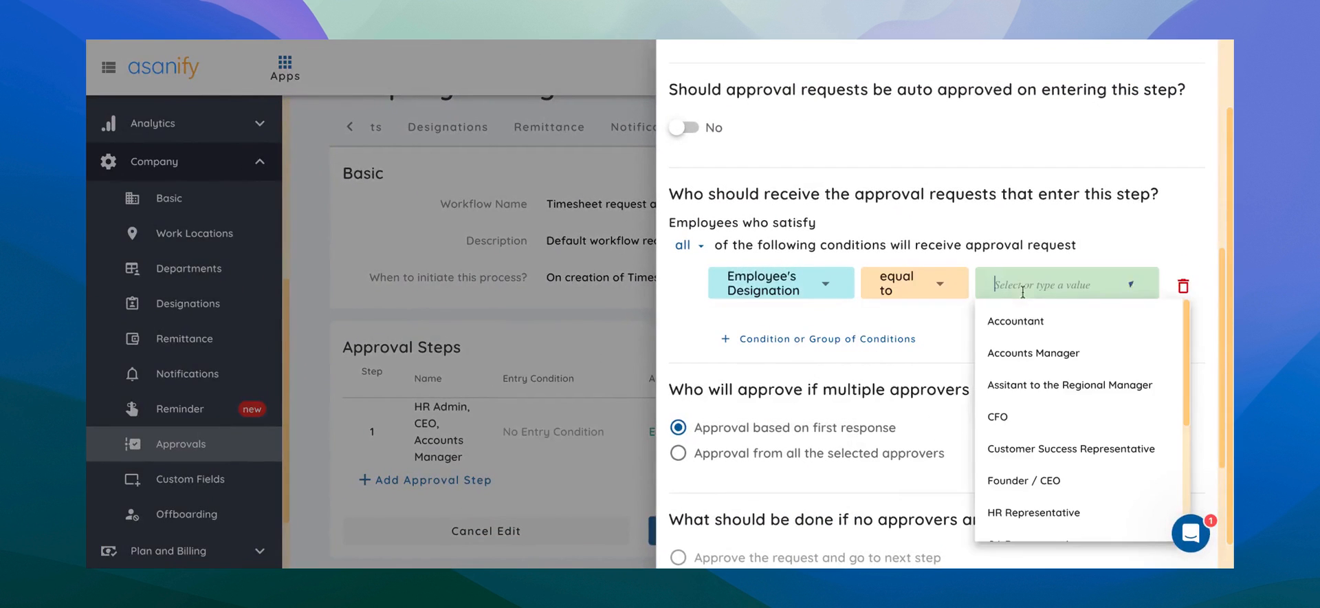
click(1011, 480)
scroll(1004, 543, down, 5)
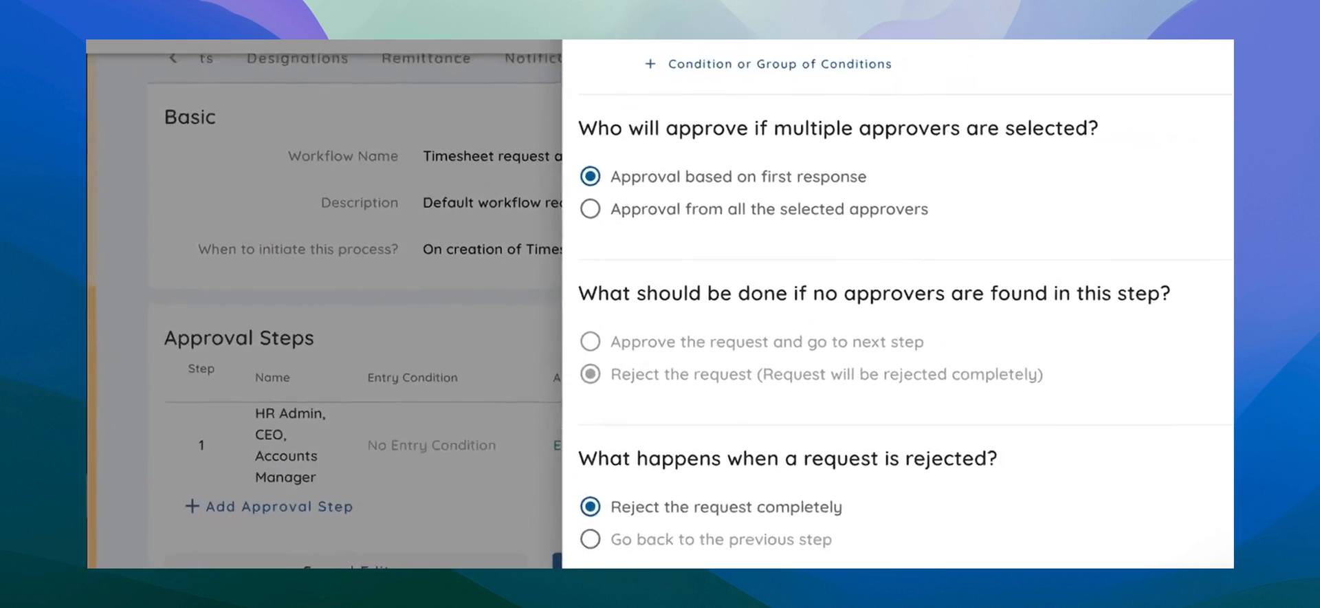
click(1024, 560)
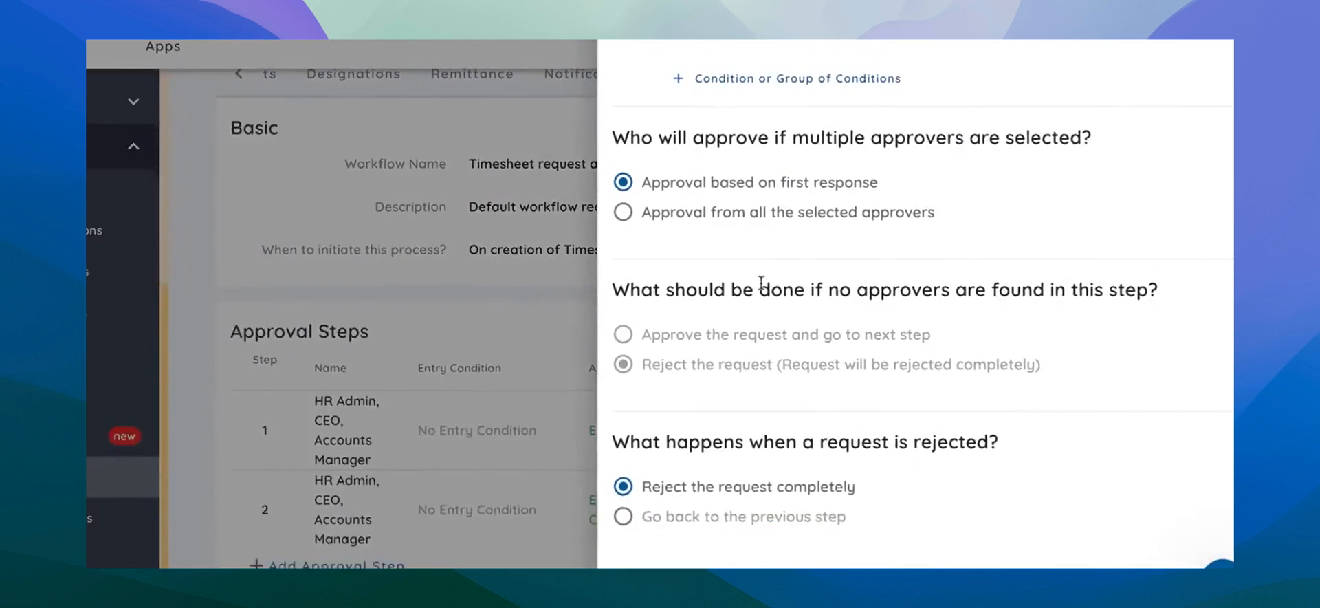
Add another step whose approver is Employee's Designation equal to Accounts Manager, then update the approval steps.
scroll(802, 231, up, 3)
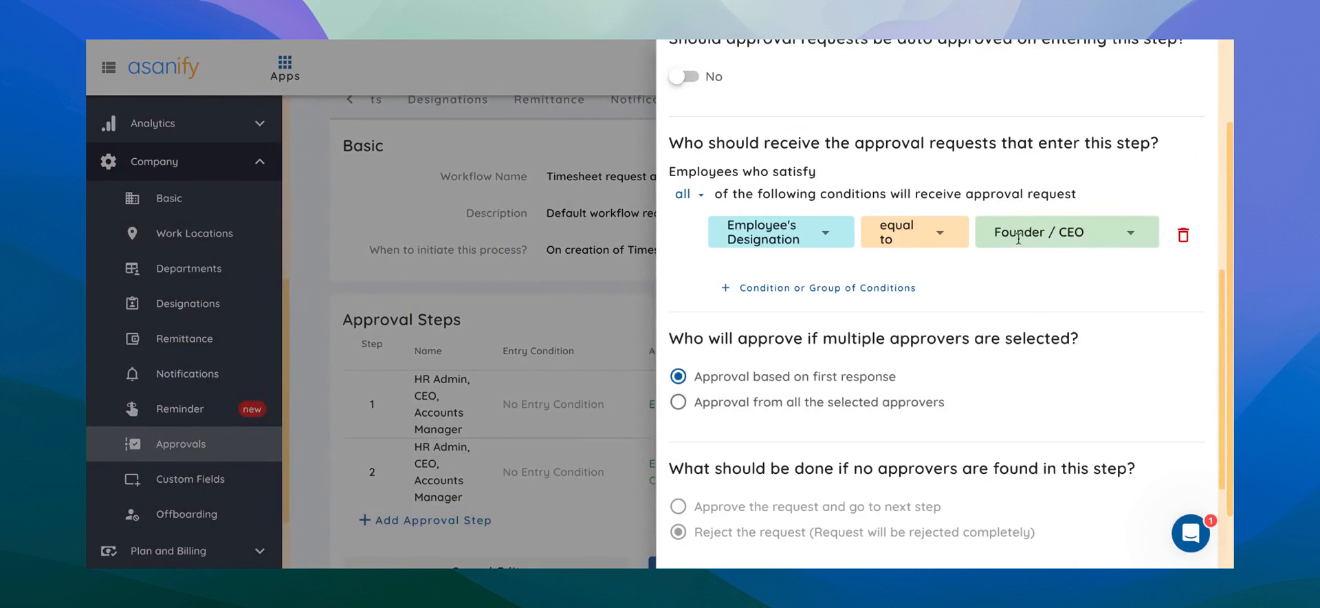
click(1018, 236)
click(1016, 301)
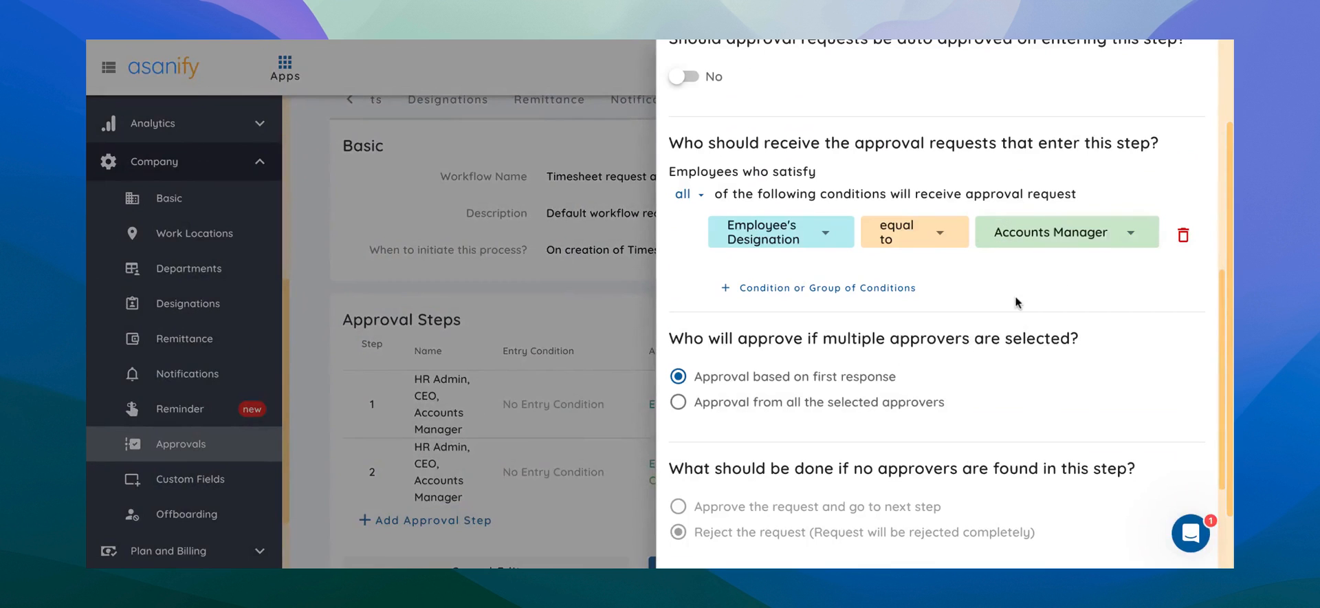
scroll(1025, 377, down, 3)
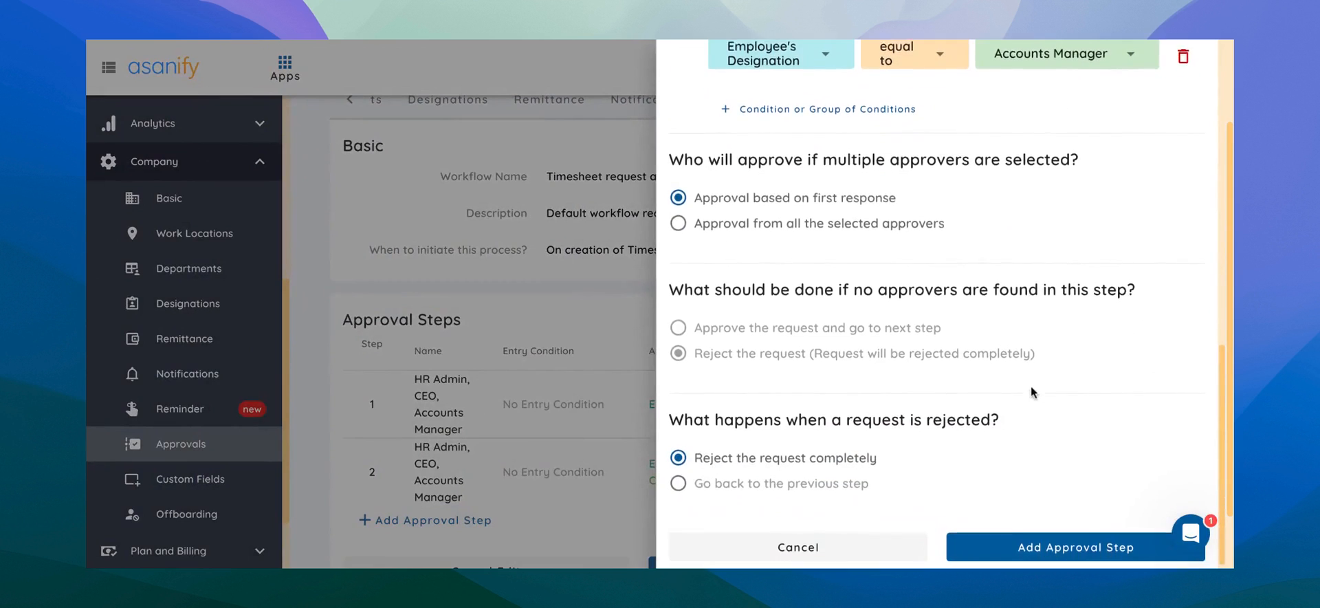
click(1025, 545)
scroll(990, 352, down, 3)
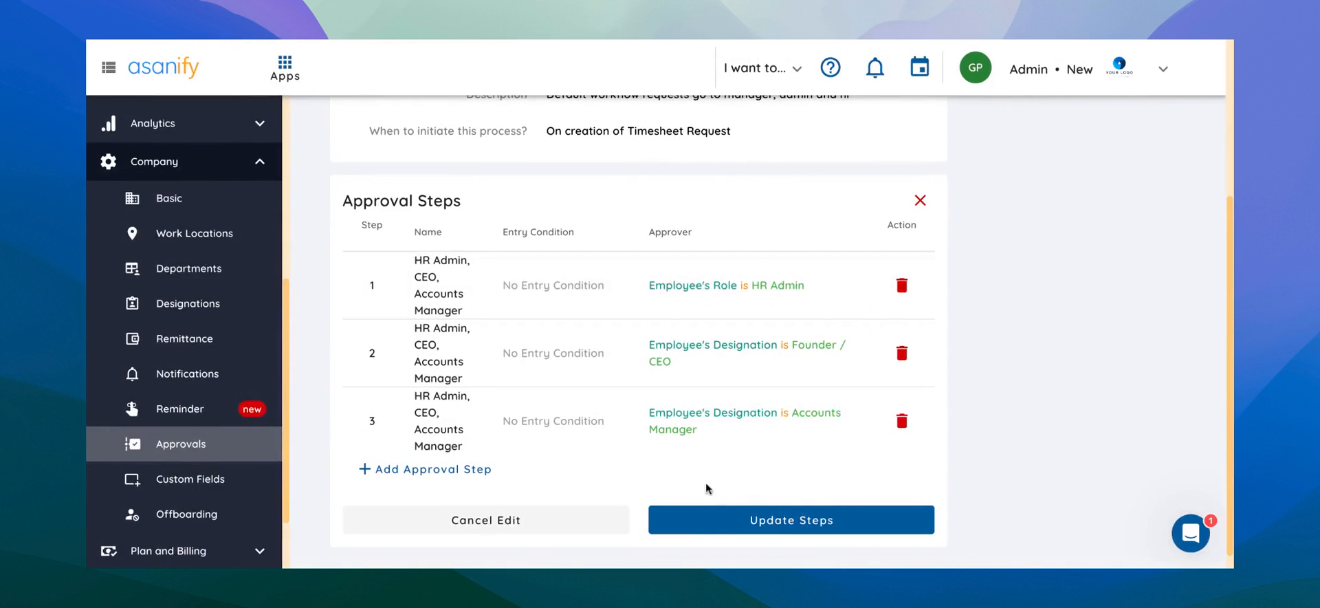
click(701, 524)
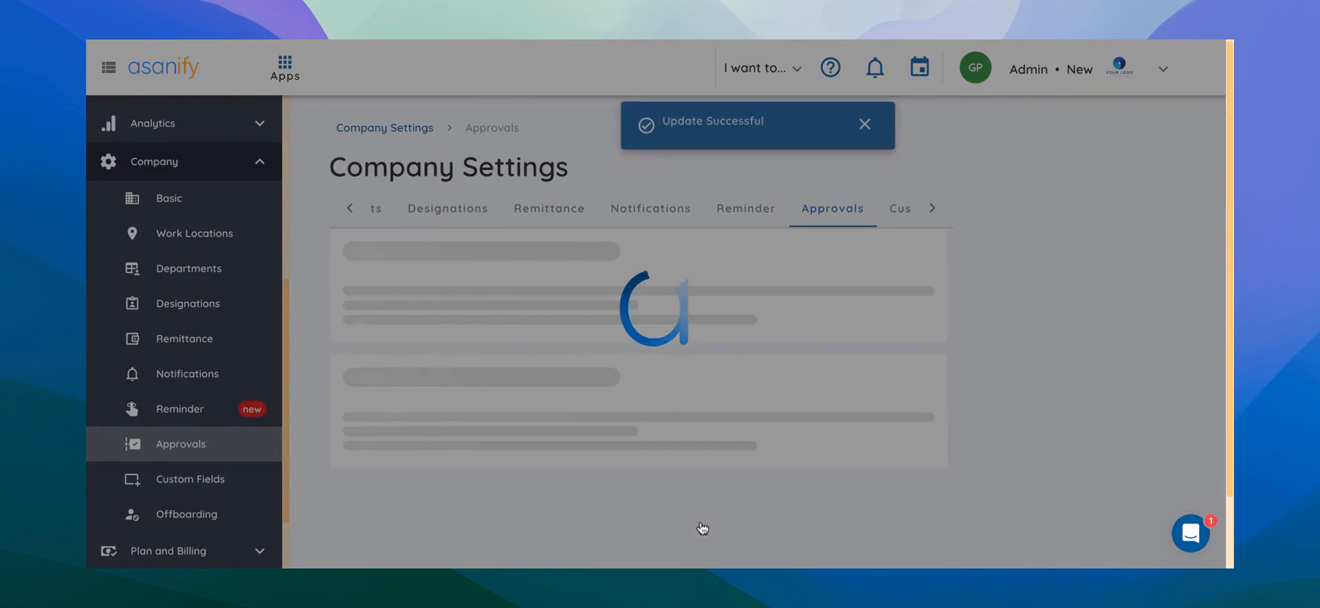